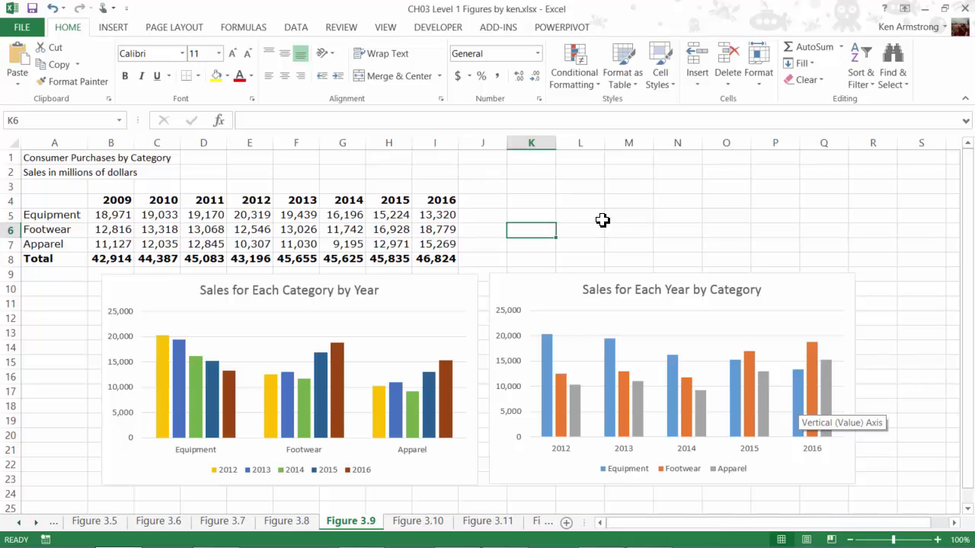
Select the Sales for Each Category by Year chart and inspect its category axis, value axis and legend
left_click(491, 175)
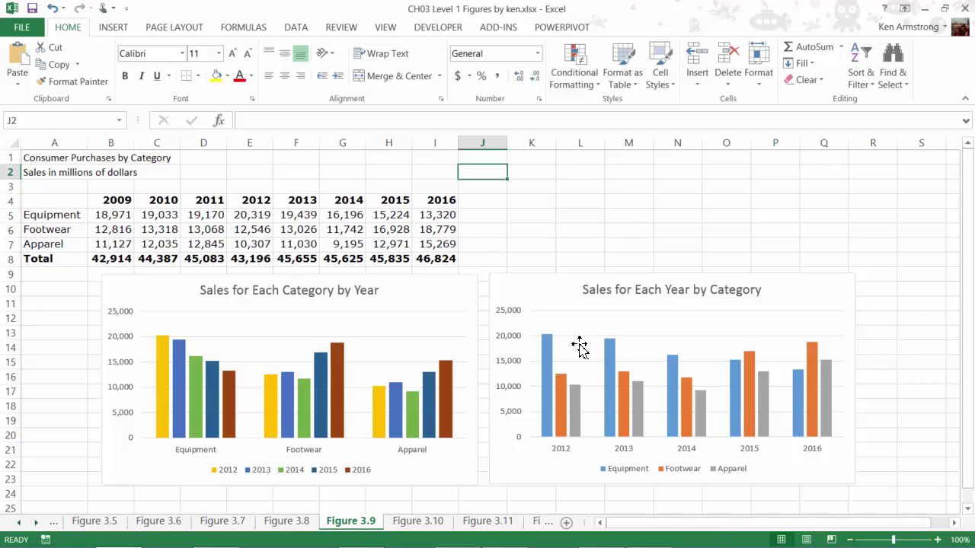
left_click(473, 278)
left_click(713, 346)
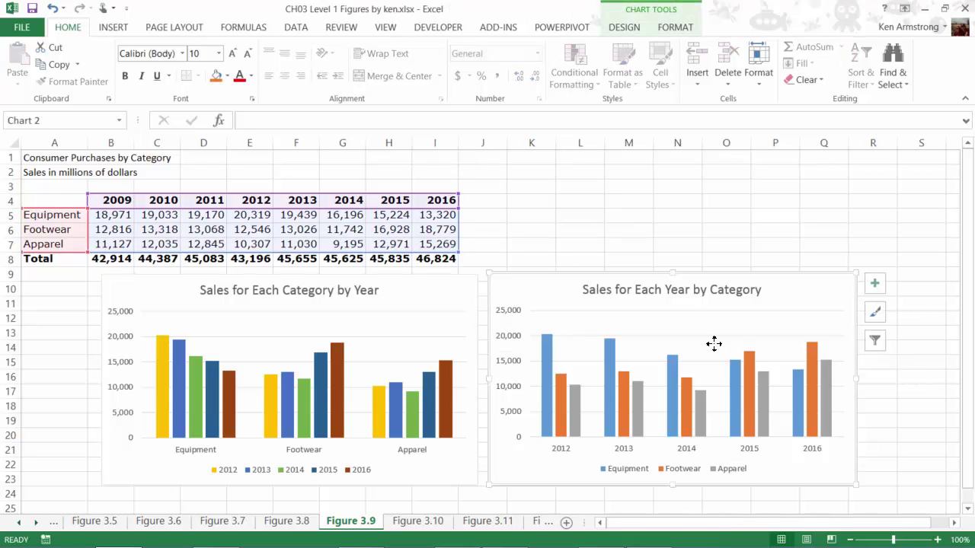
left_click(460, 283)
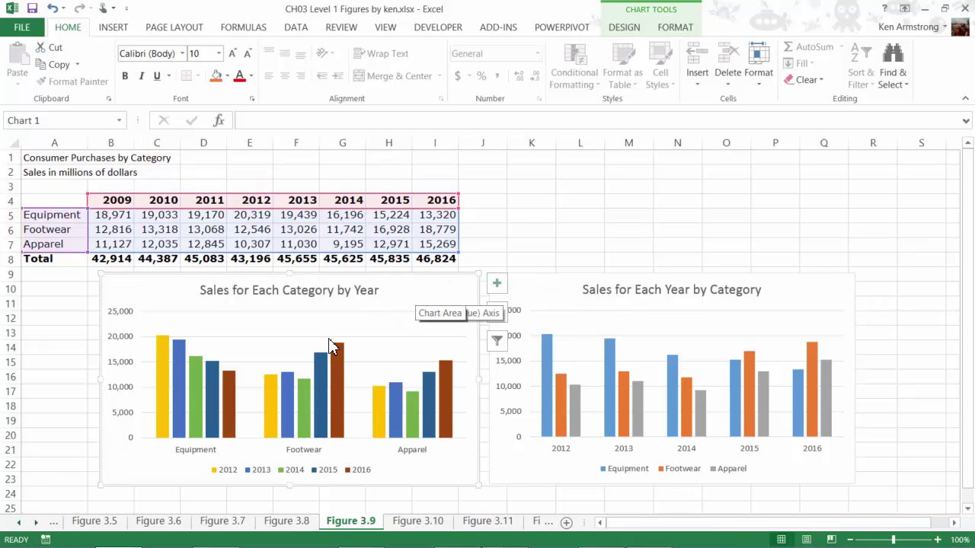
left_click(200, 452)
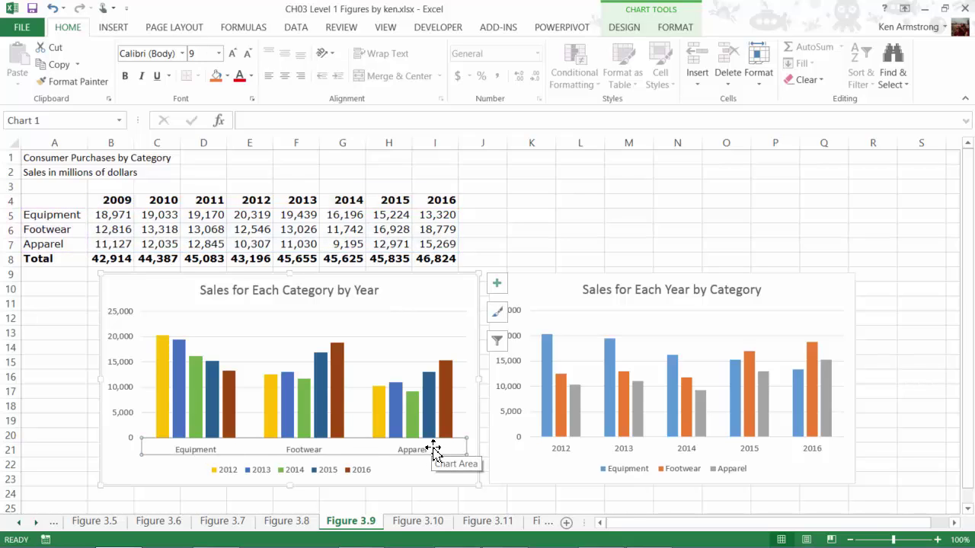
left_click(126, 373)
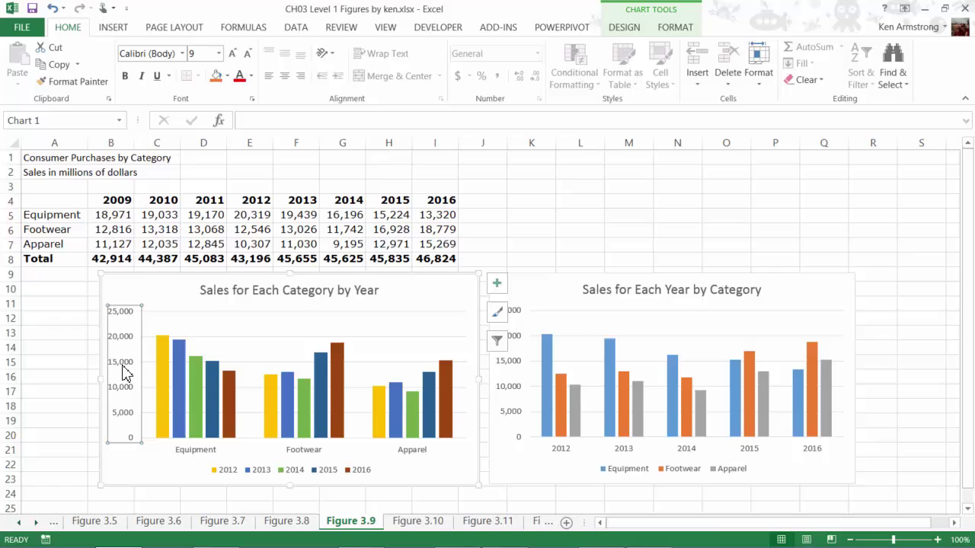
mouse_move(287, 412)
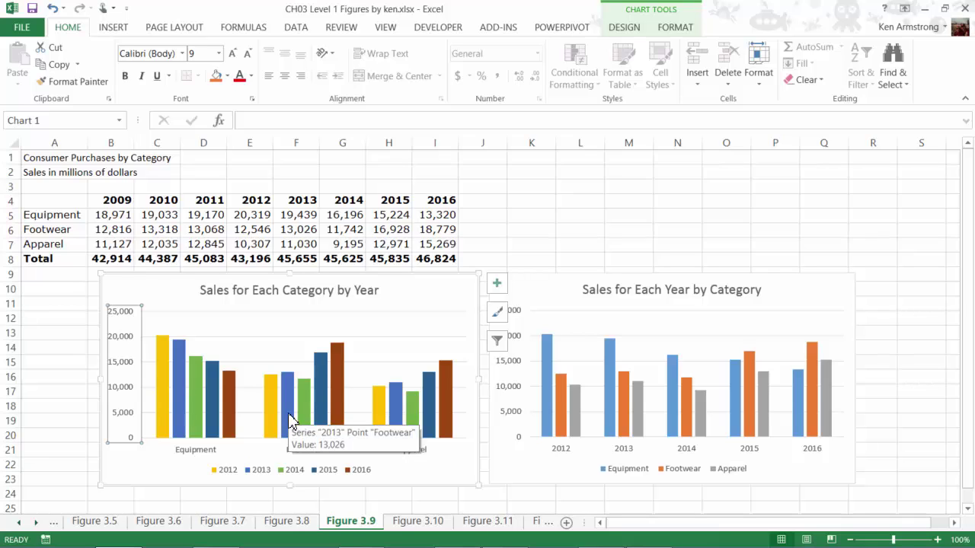
left_click(297, 473)
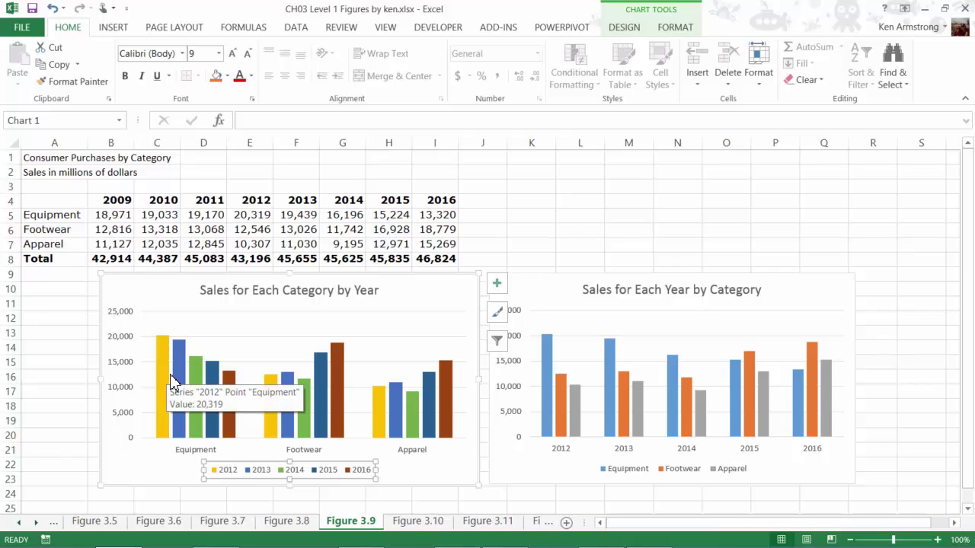
Select the Sales for Each Year by Category chart, its year and value axes, then the whole chart
left_click(767, 279)
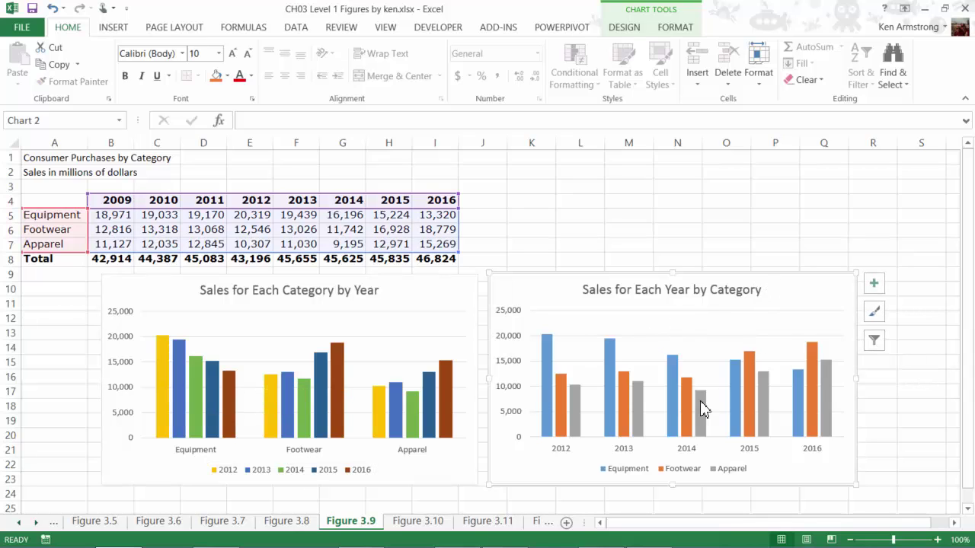
left_click(685, 448)
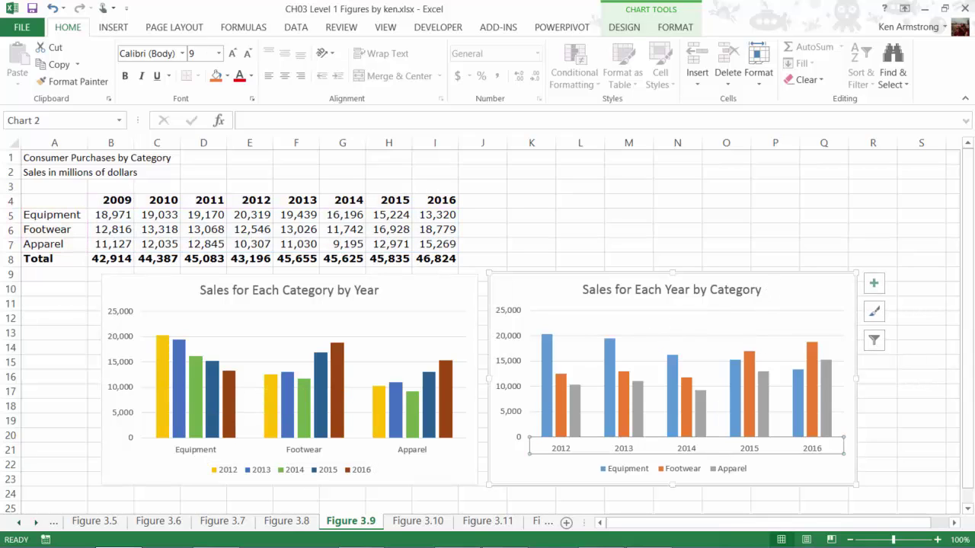
left_click(529, 395)
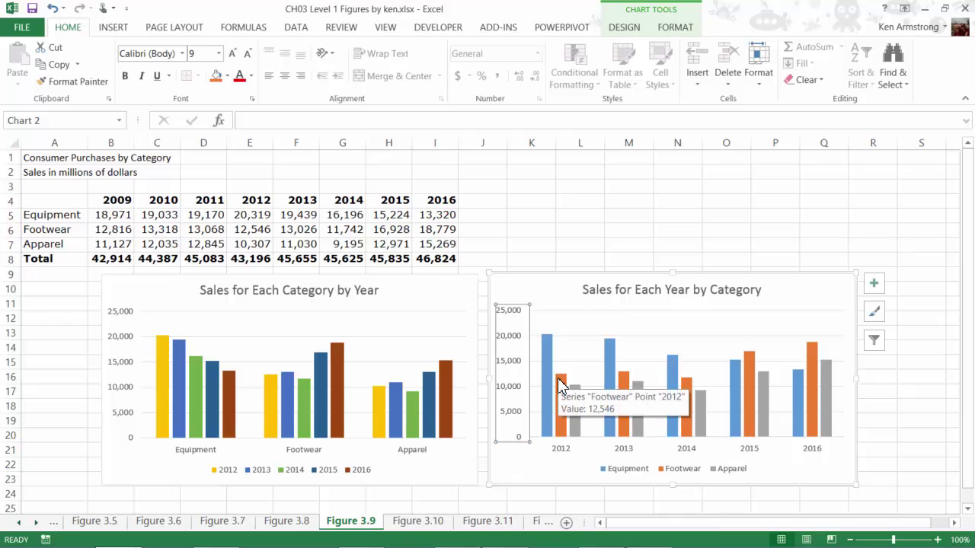
mouse_move(575, 416)
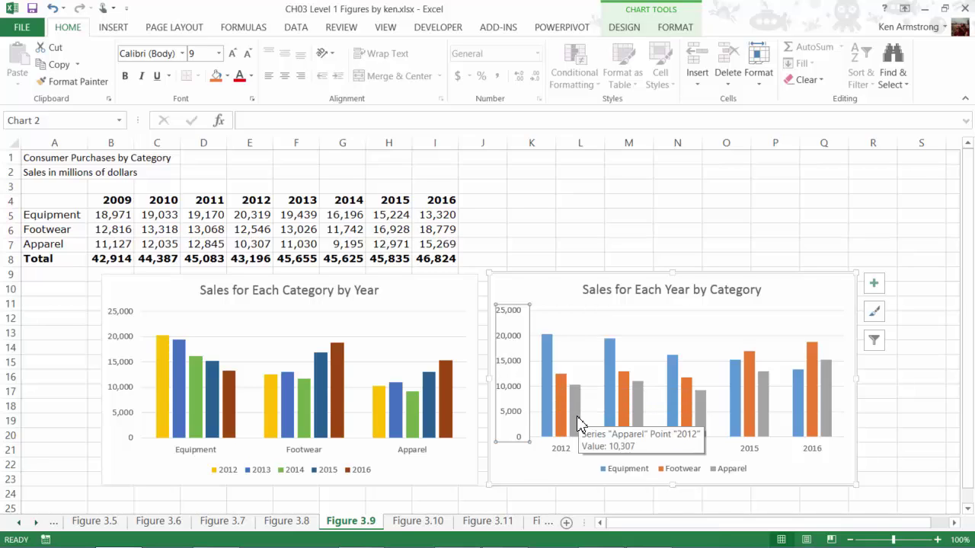
left_click(767, 347)
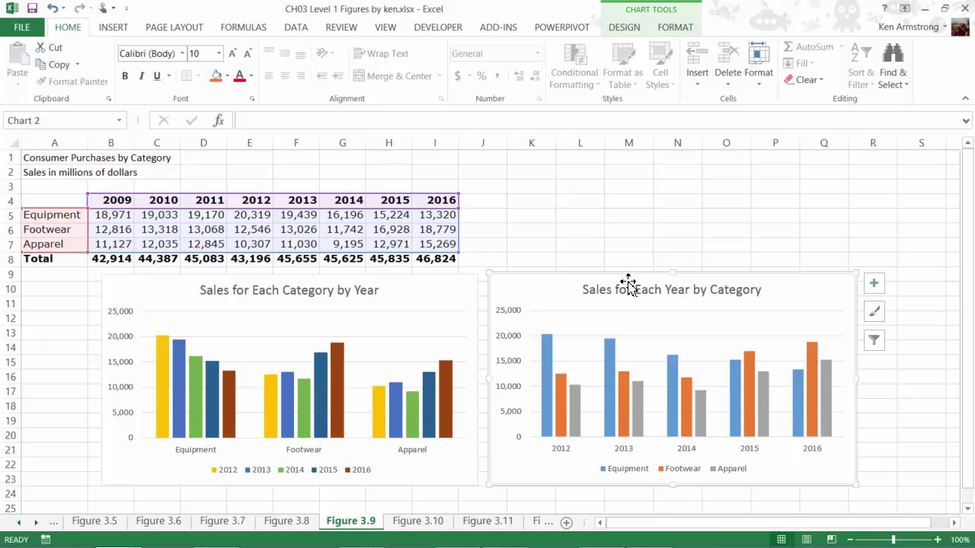
left_click(625, 29)
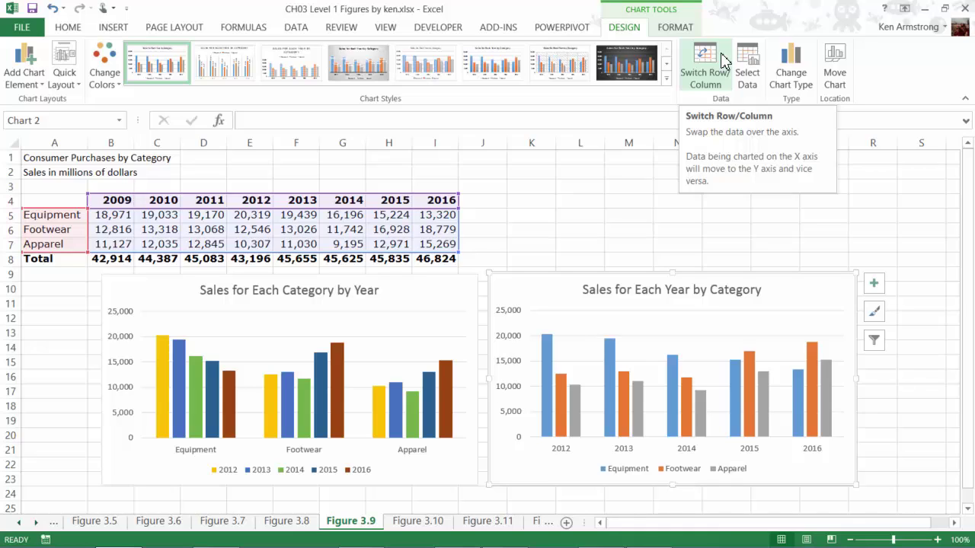
left_click(722, 61)
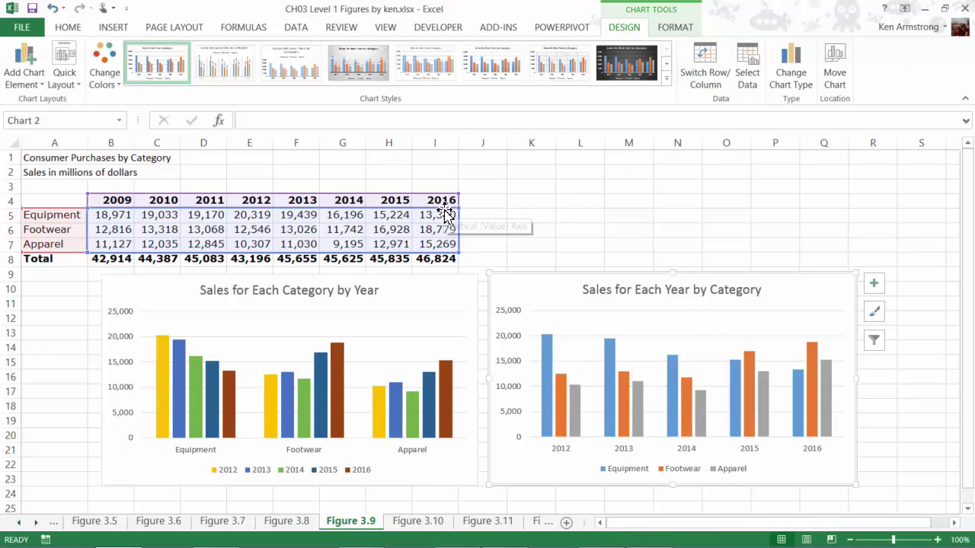
left_click(577, 200)
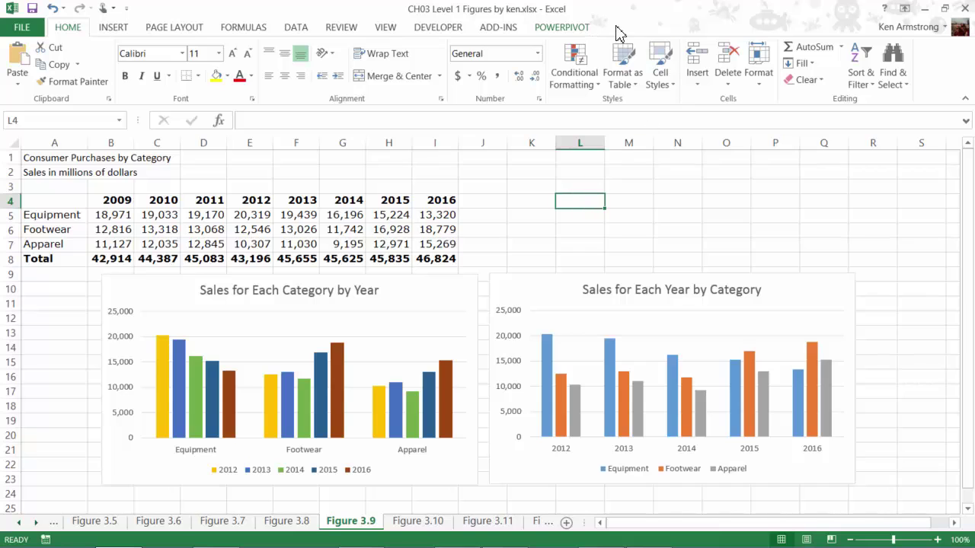
left_click(399, 215)
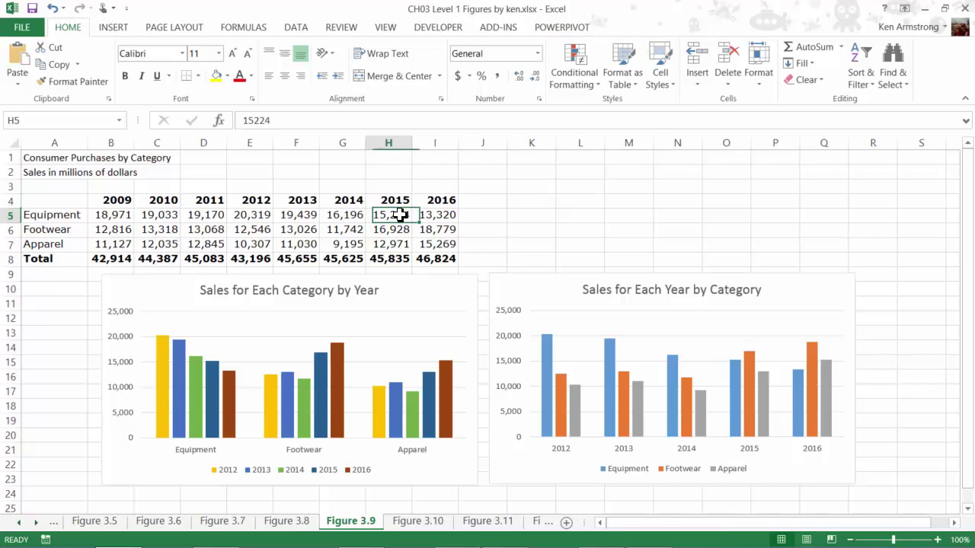
left_click(764, 349)
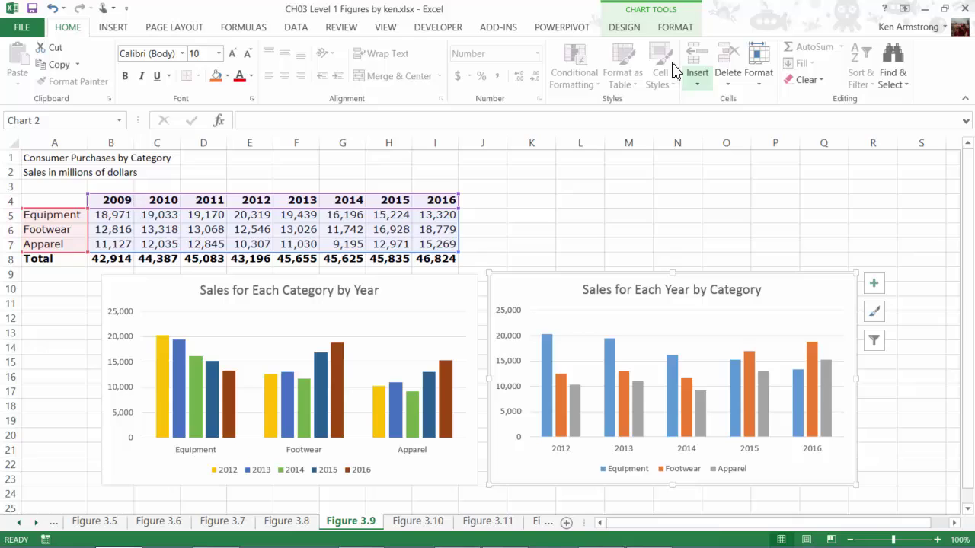
left_click(624, 26)
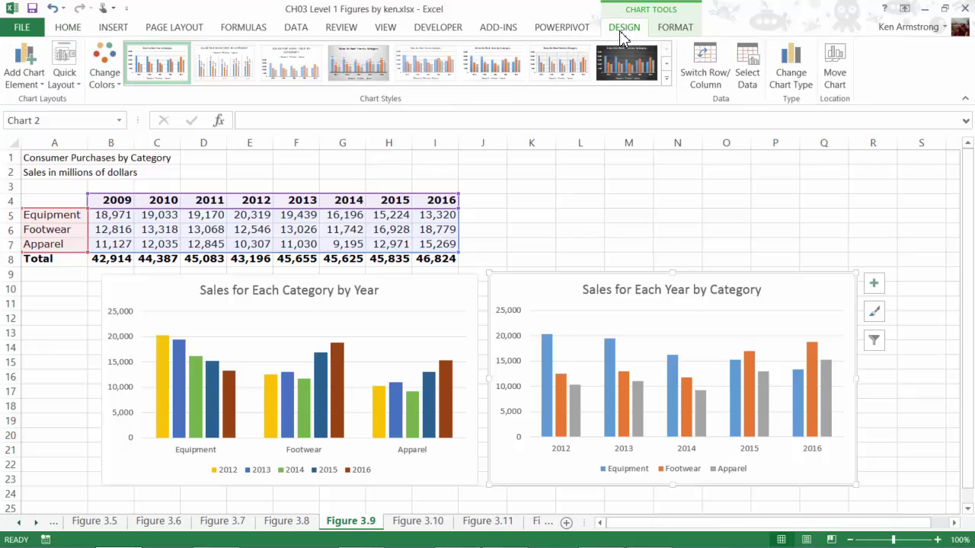
left_click(716, 62)
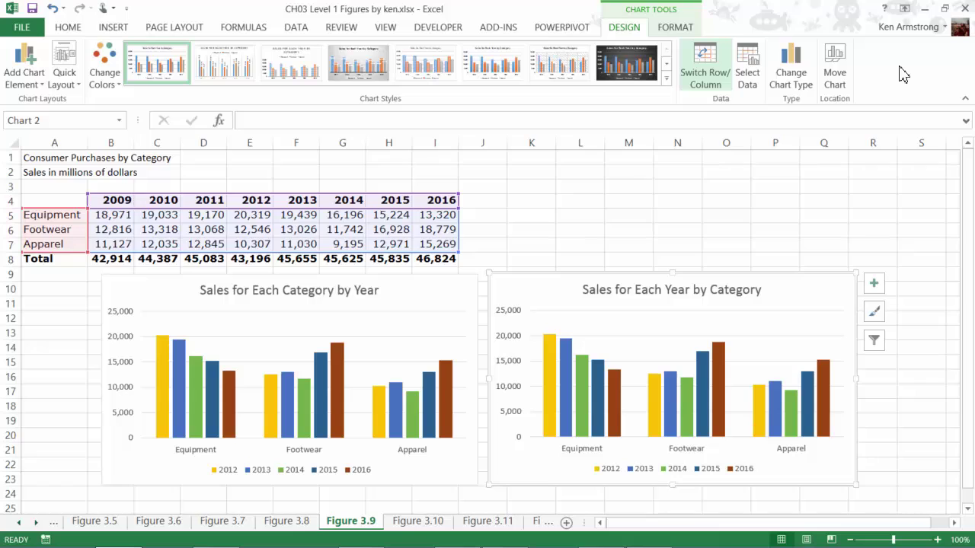
key("ctrl+z")
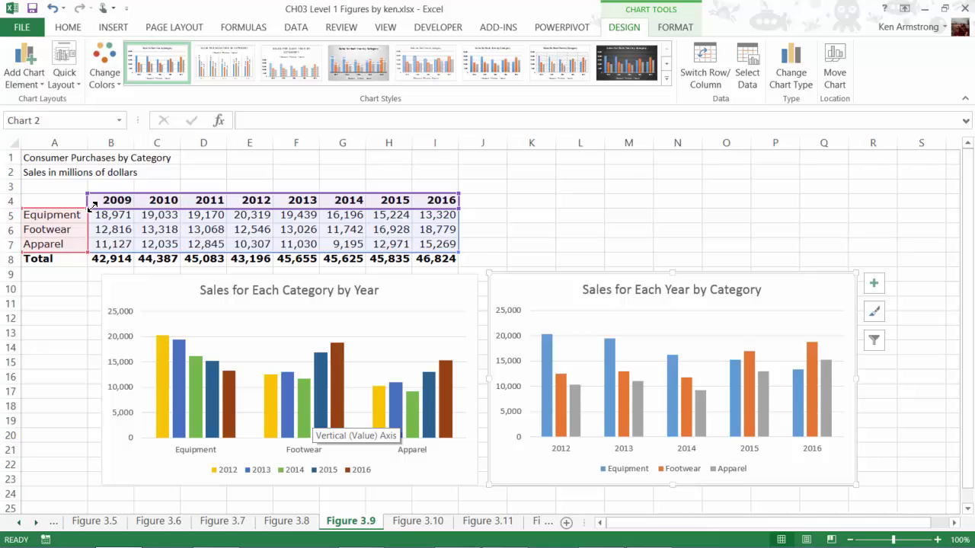
left_click_drag(96, 197, 264, 361)
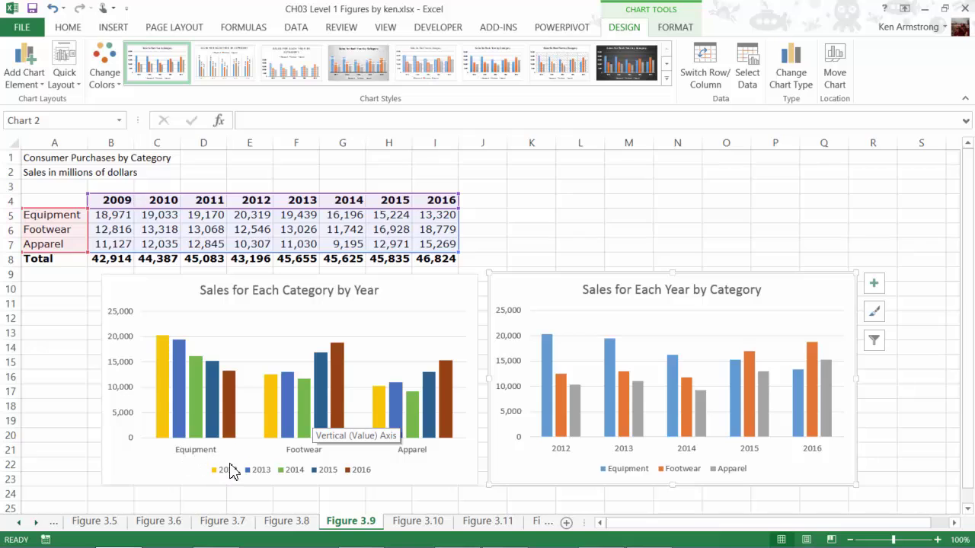
left_click(205, 456)
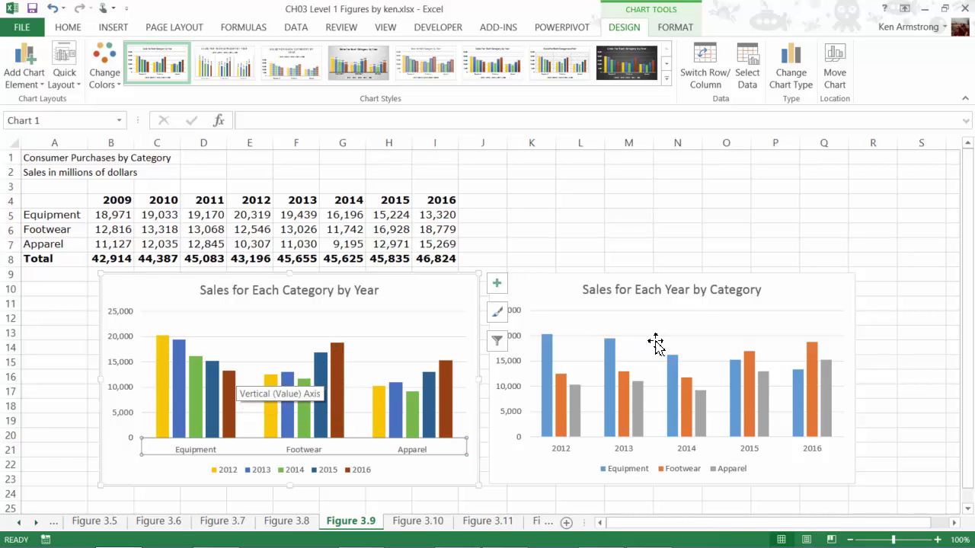
left_click(611, 351)
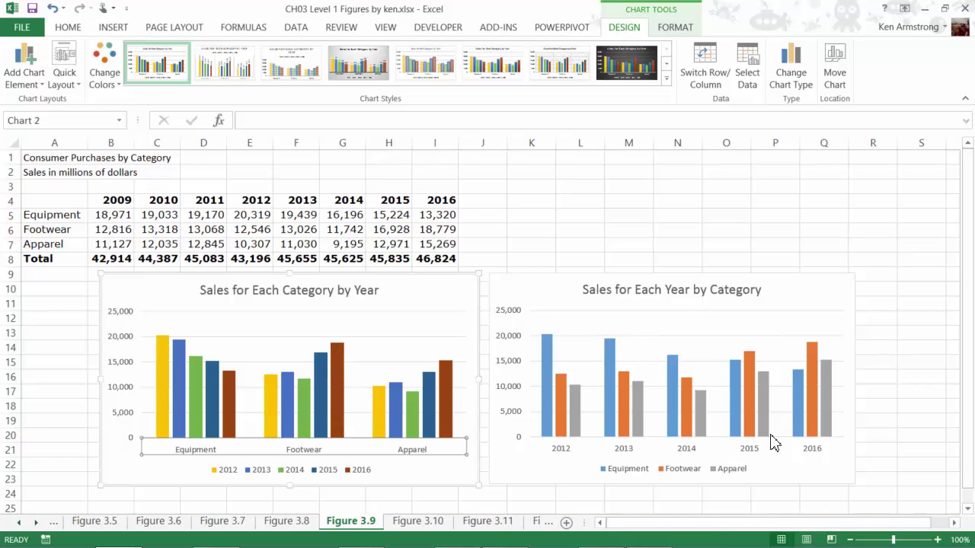
left_click(648, 279)
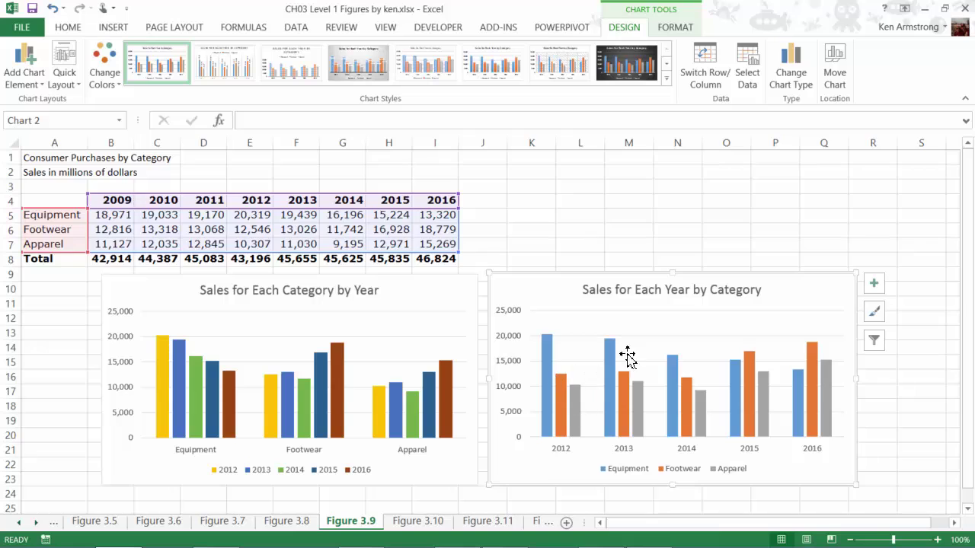
left_click(811, 359)
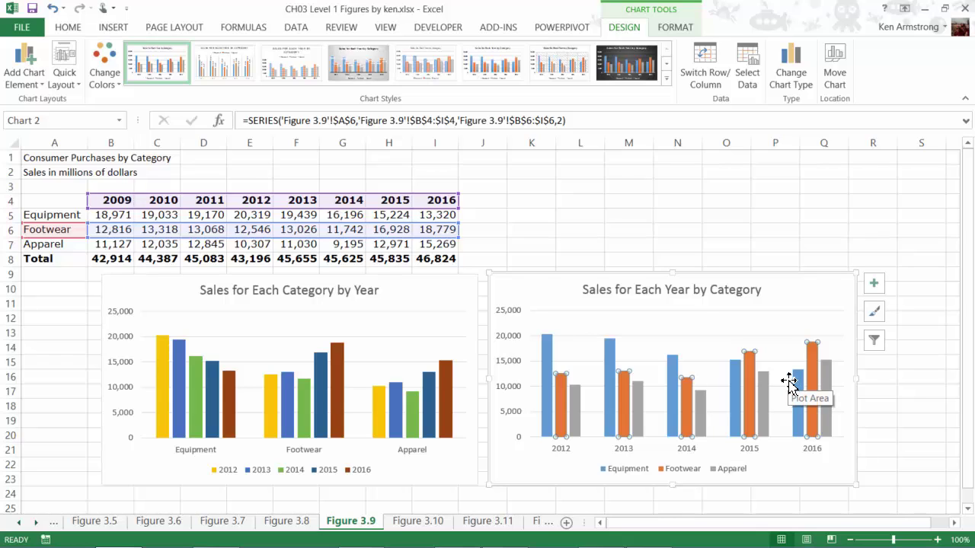
Go to the Figure 3.11 sheet holding the two Consumer Purchases charts
left_click(478, 523)
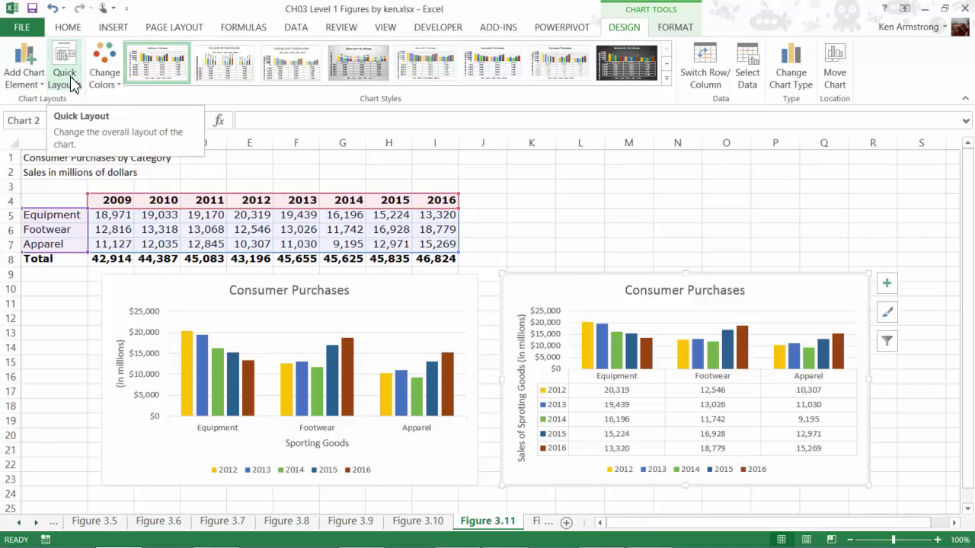
left_click(40, 88)
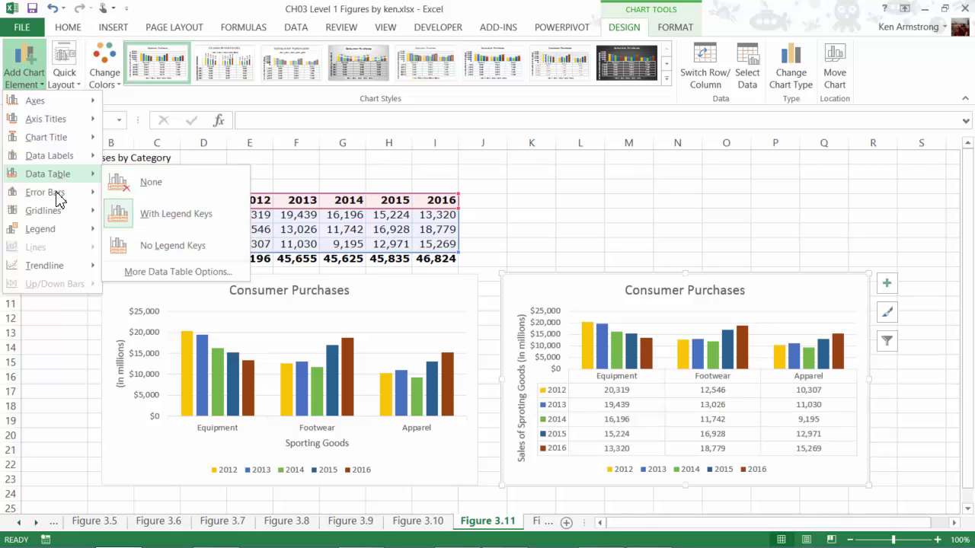
mouse_move(46, 192)
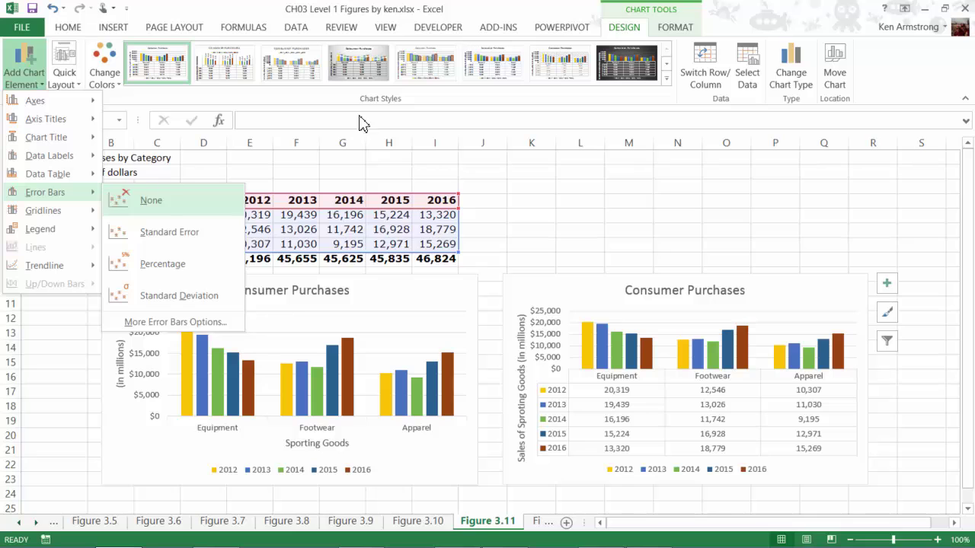
left_click(886, 8)
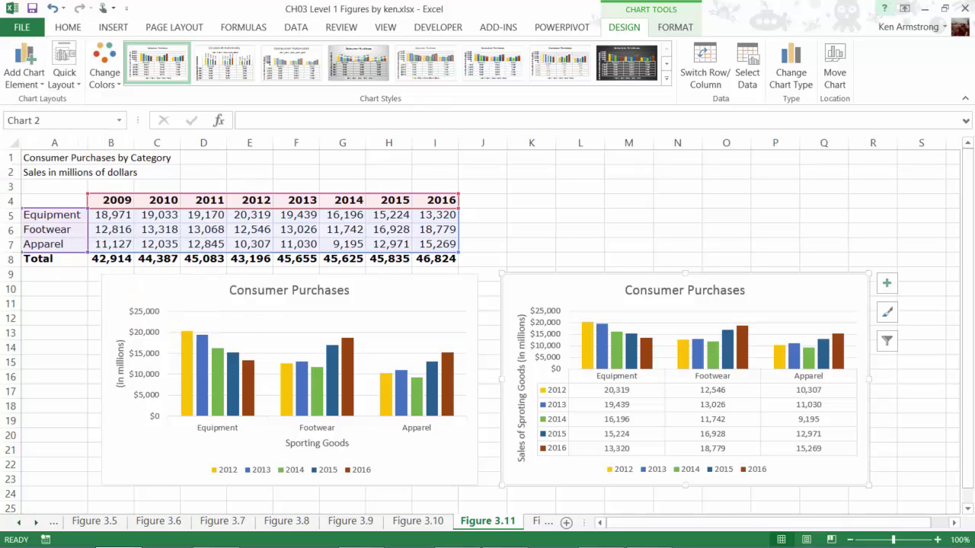
left_click(887, 8)
type("error bars")
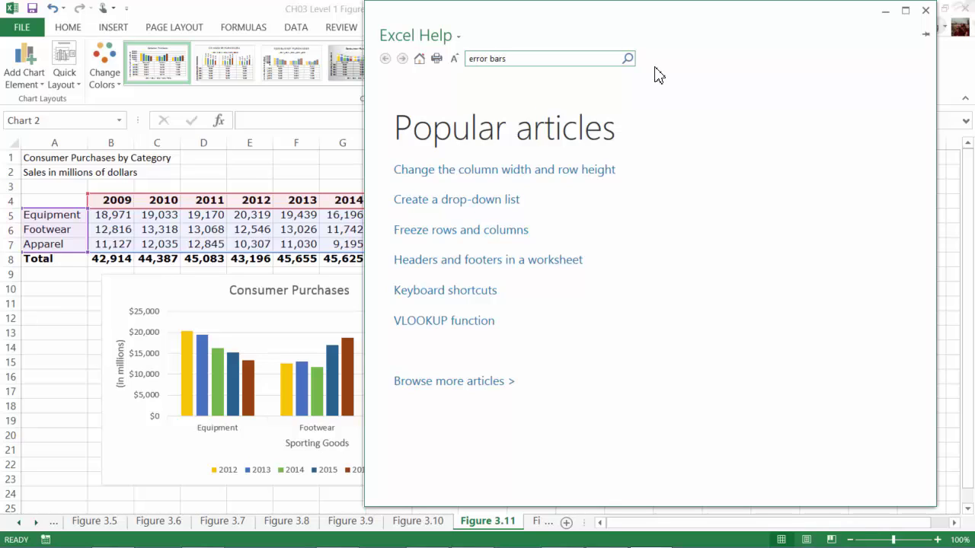
key("Return")
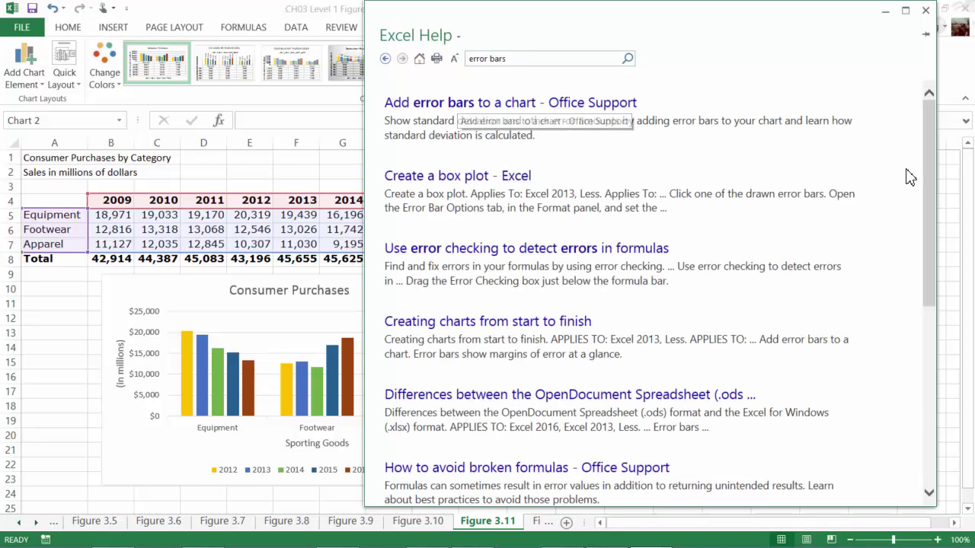
mouse_move(927, 128)
left_mouse_down()
mouse_move(927, 391)
mouse_move(936, 376)
left_mouse_up()
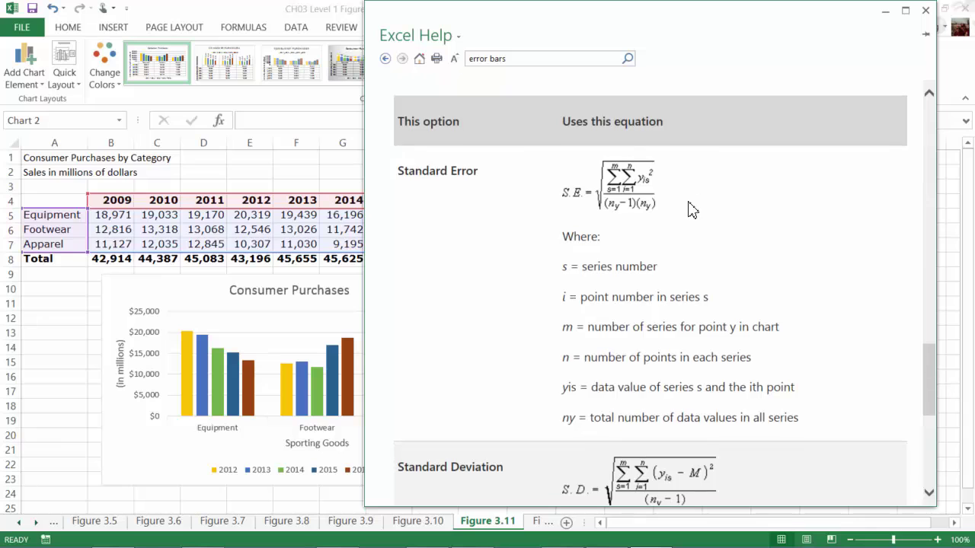
left_click(924, 12)
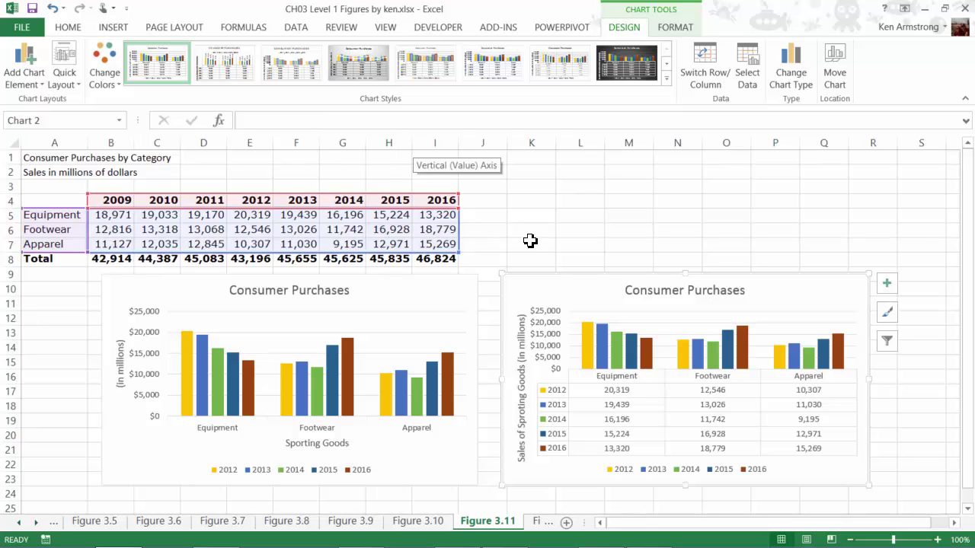
left_click(41, 85)
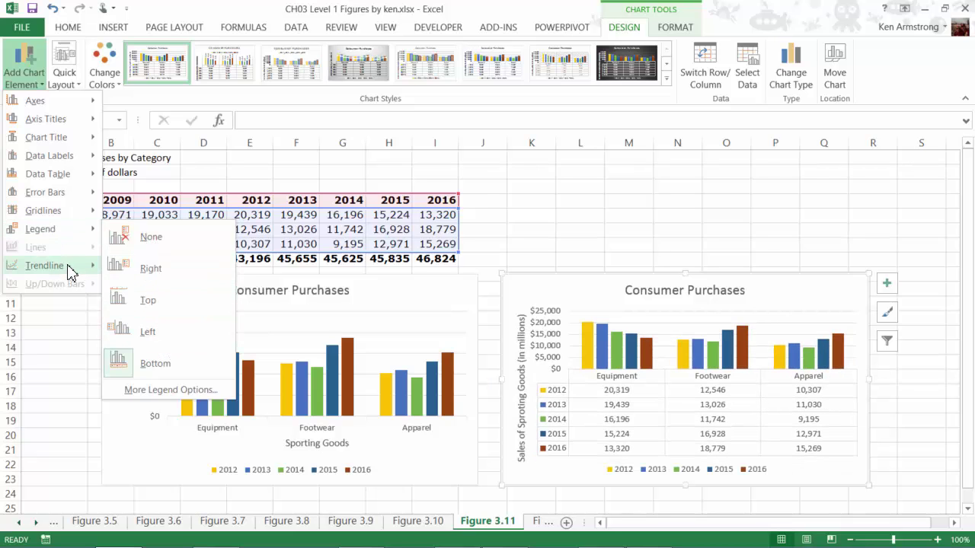
mouse_move(46, 265)
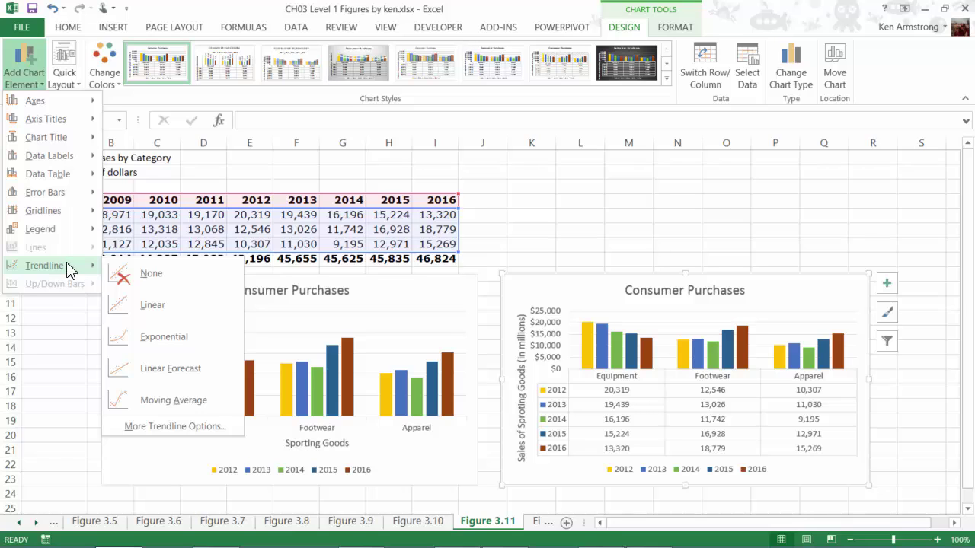
key("Escape")
key("Escape")
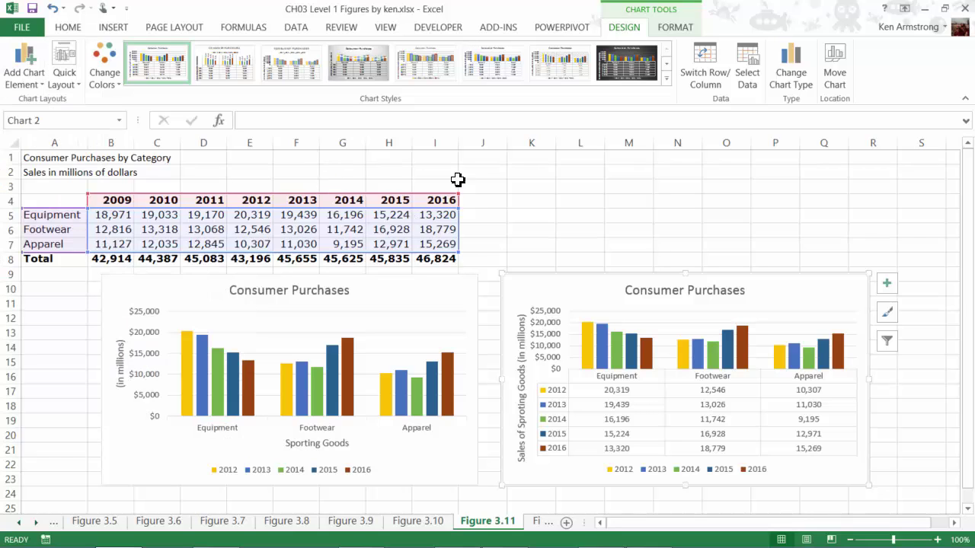
Show the right chart's Chart Elements checklist with its Axis Titles options
left_click(888, 284)
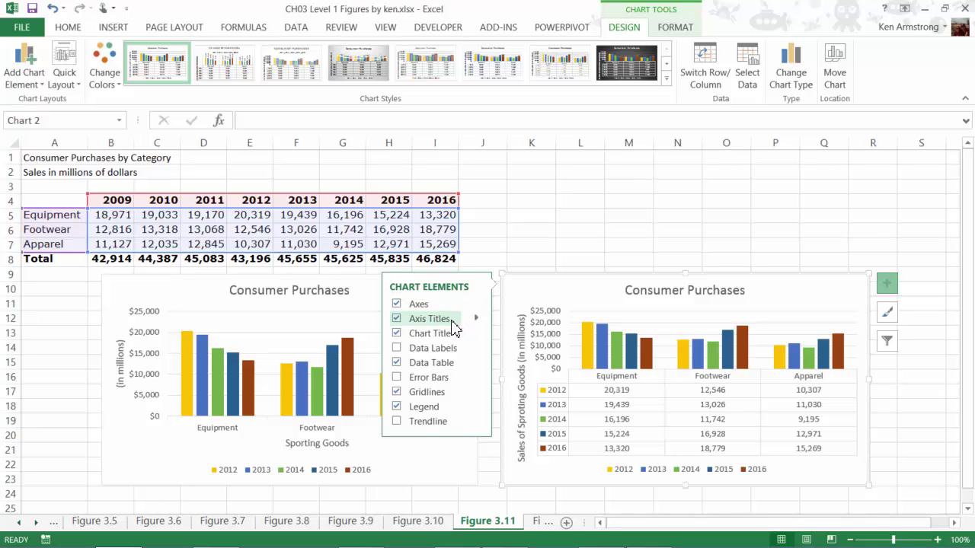
left_click(476, 318)
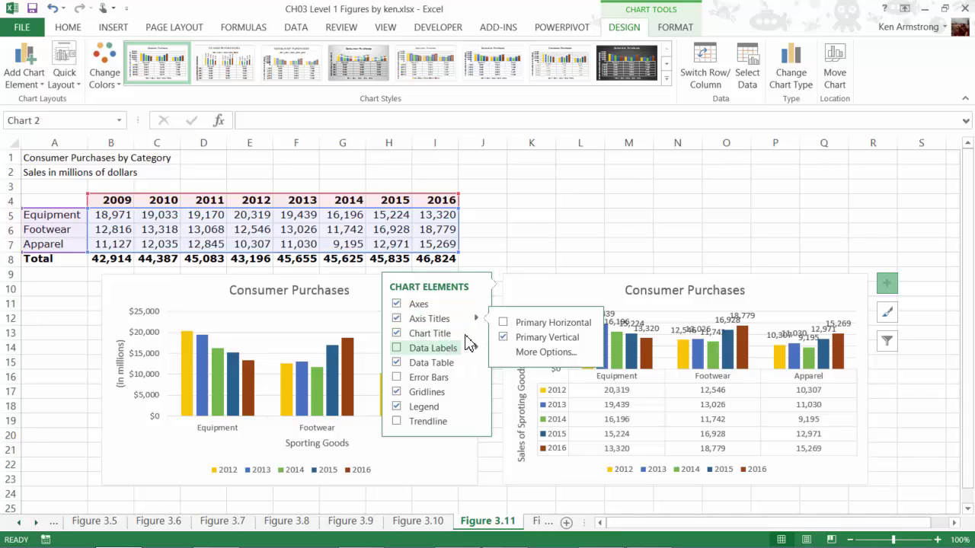
Apply the dark chart style to the right Consumer Purchases chart after previewing layouts and colours
left_click(651, 67)
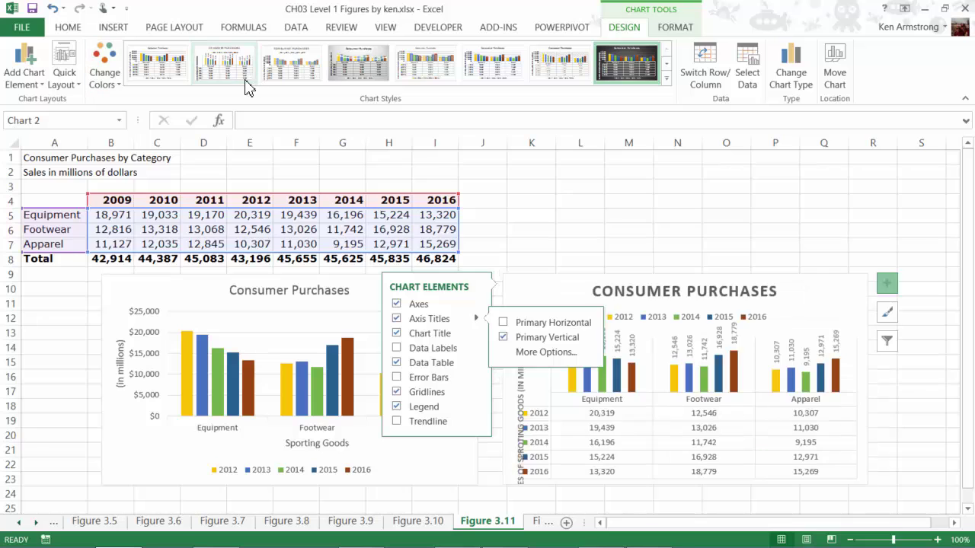
left_click(172, 74)
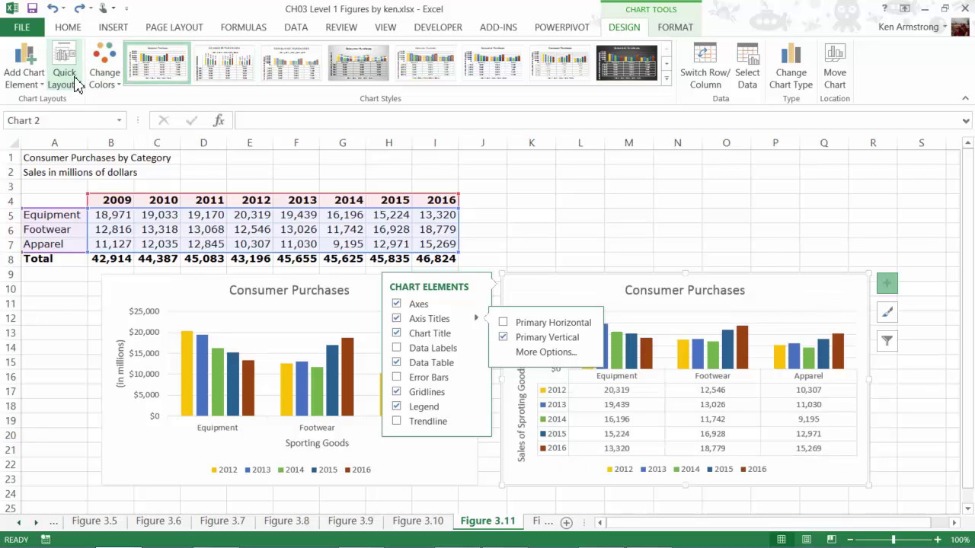
left_click(79, 87)
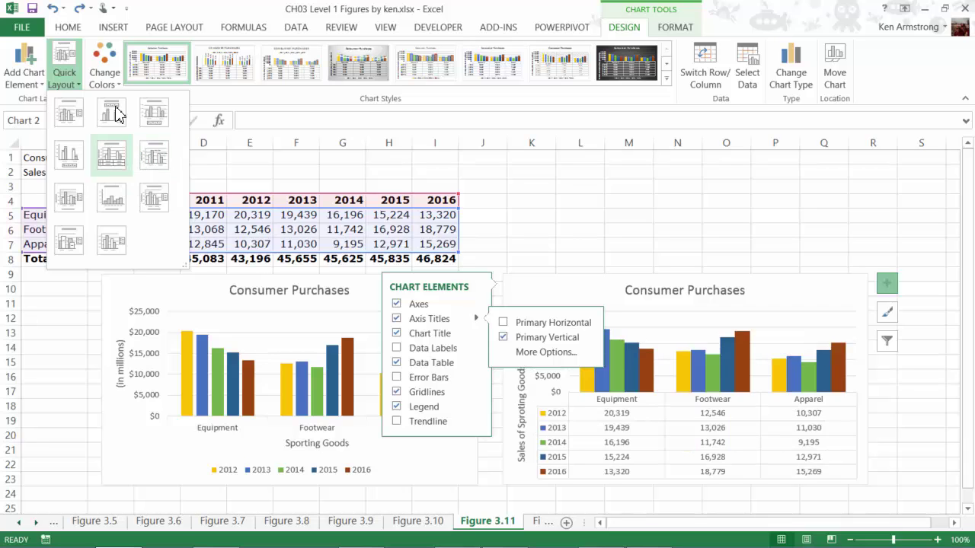
left_click(108, 65)
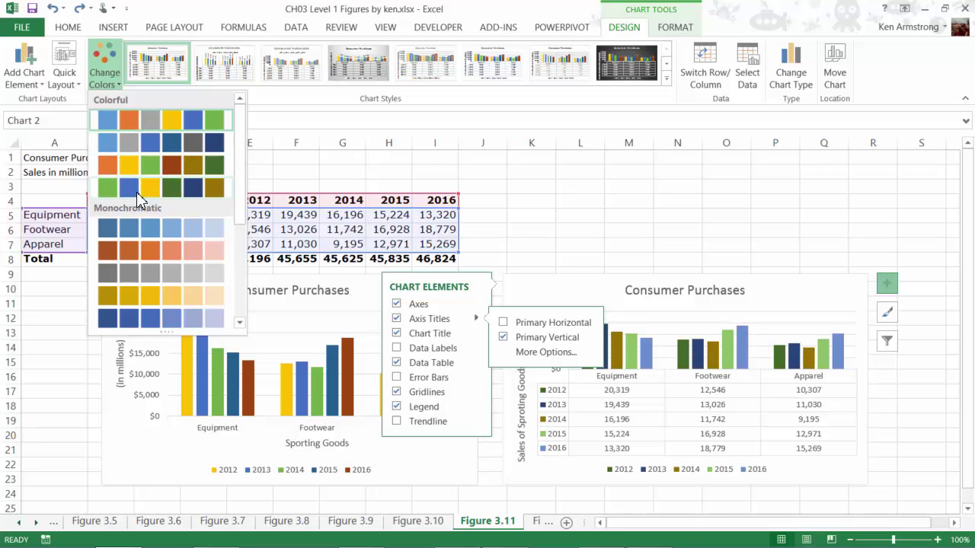
left_click(667, 64)
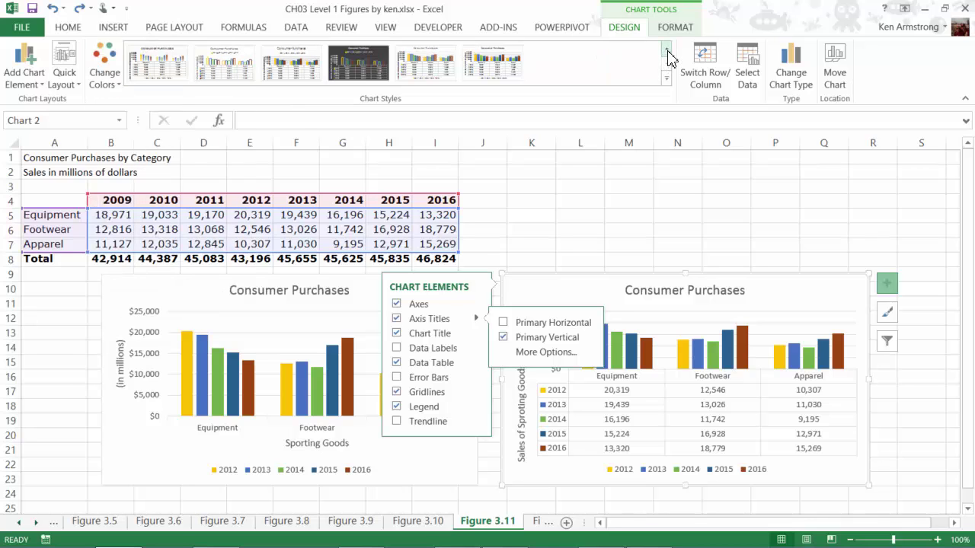
left_click(629, 69)
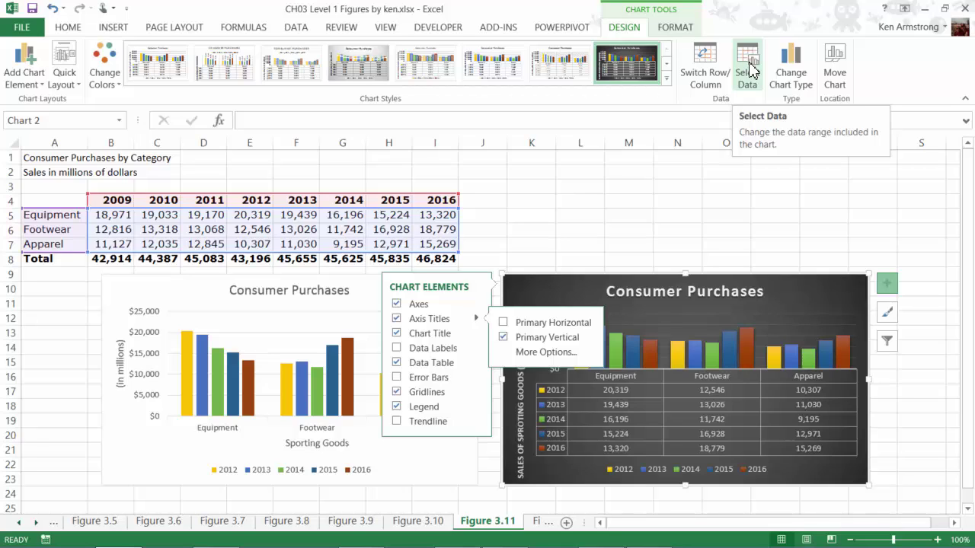
Browse line, pie and bar chart types without changing anything, then reselect the dark chart
left_click(791, 67)
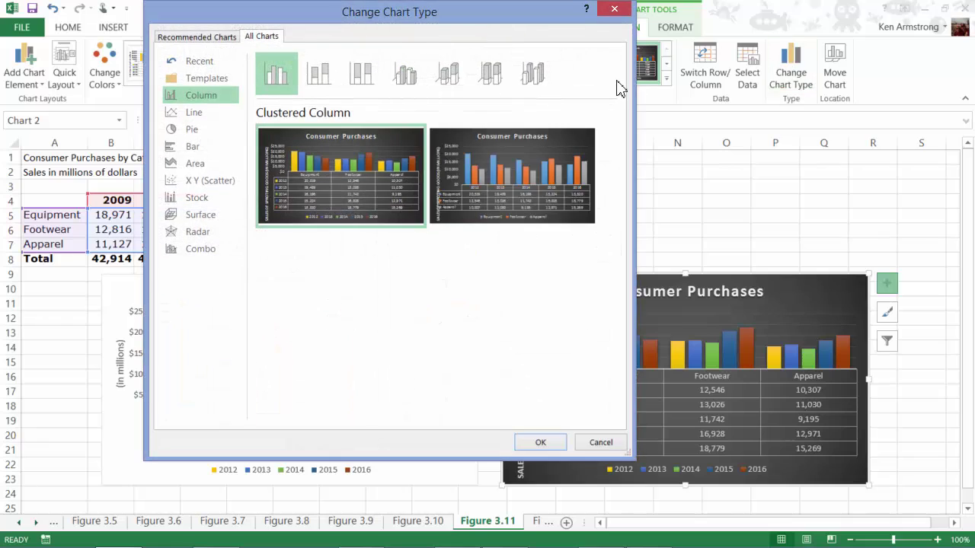
left_click(198, 114)
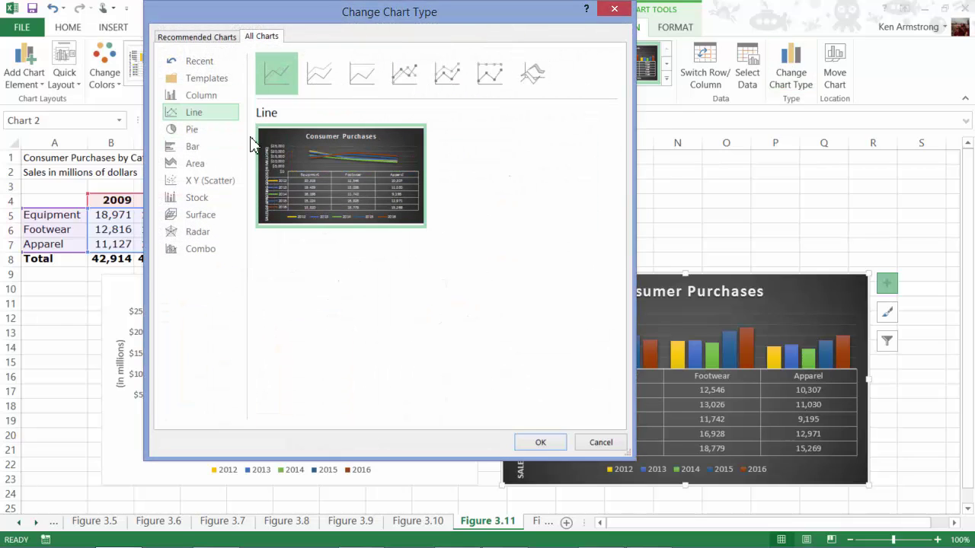
left_click(198, 130)
left_click(198, 146)
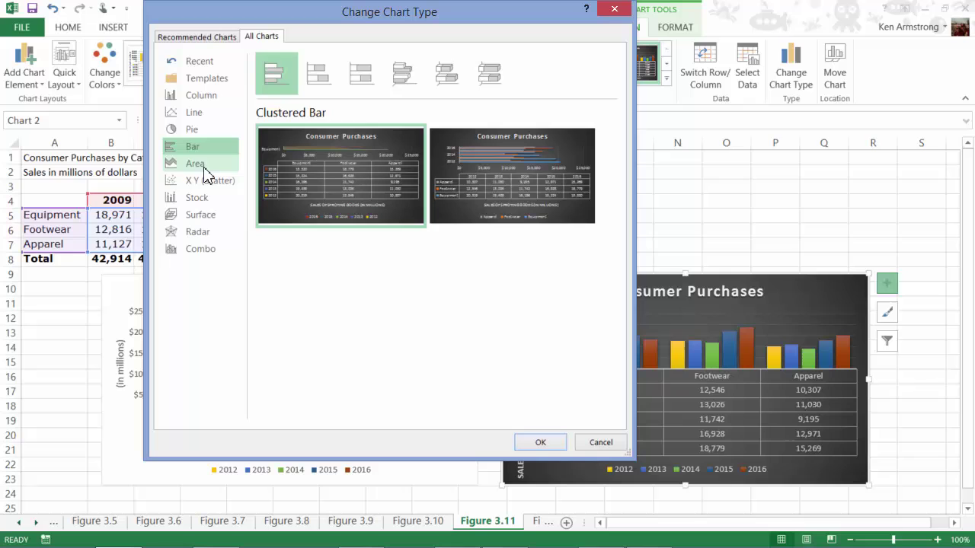
left_click(615, 12)
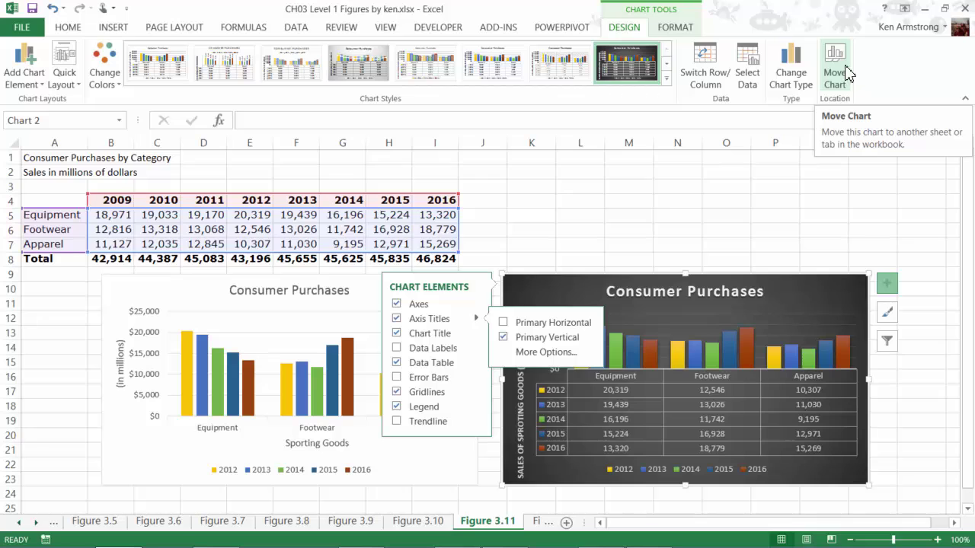
left_click(611, 244)
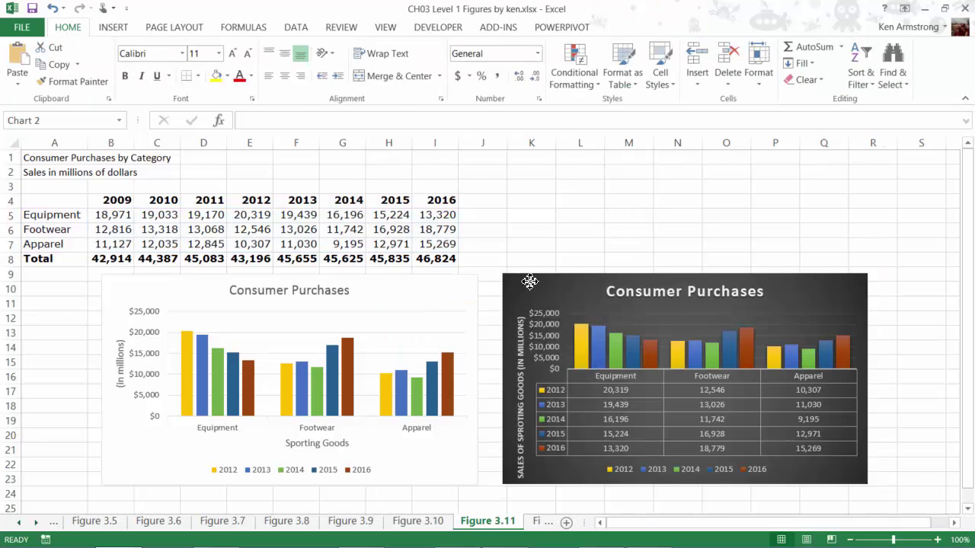
left_click(530, 282)
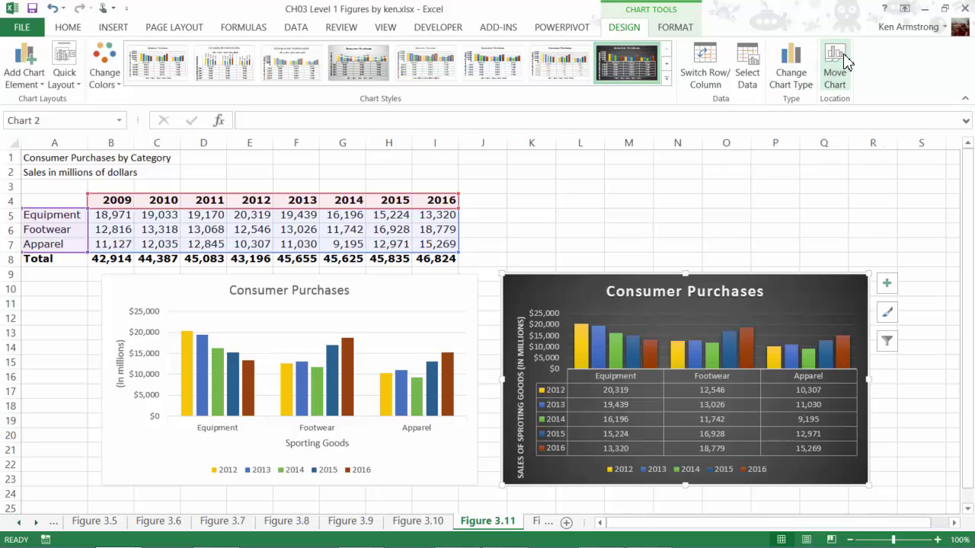
left_click(845, 62)
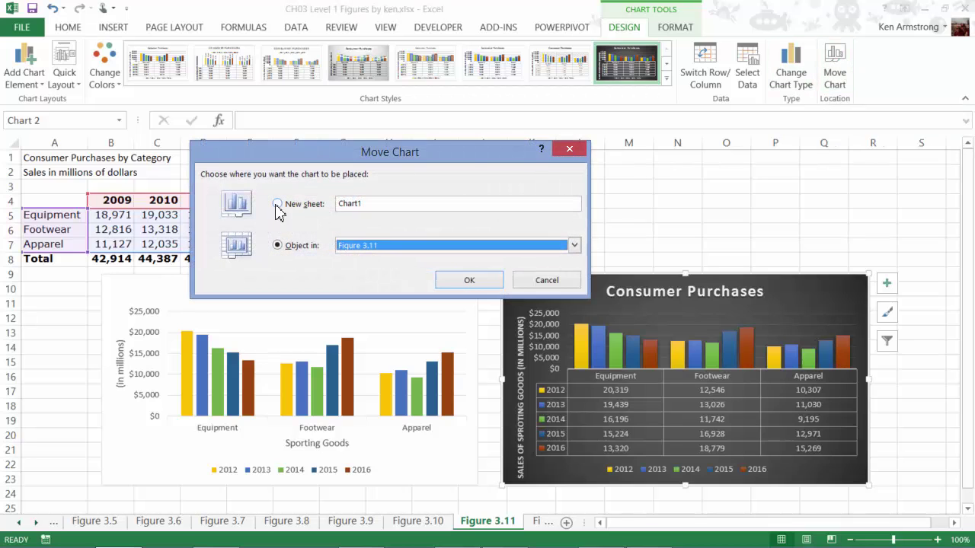
left_click(277, 204)
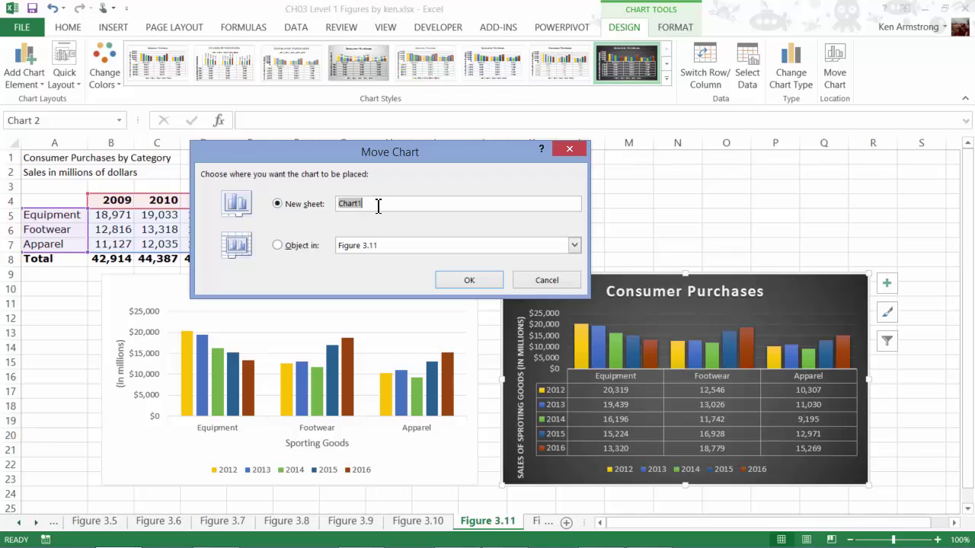
type("kensawesome c")
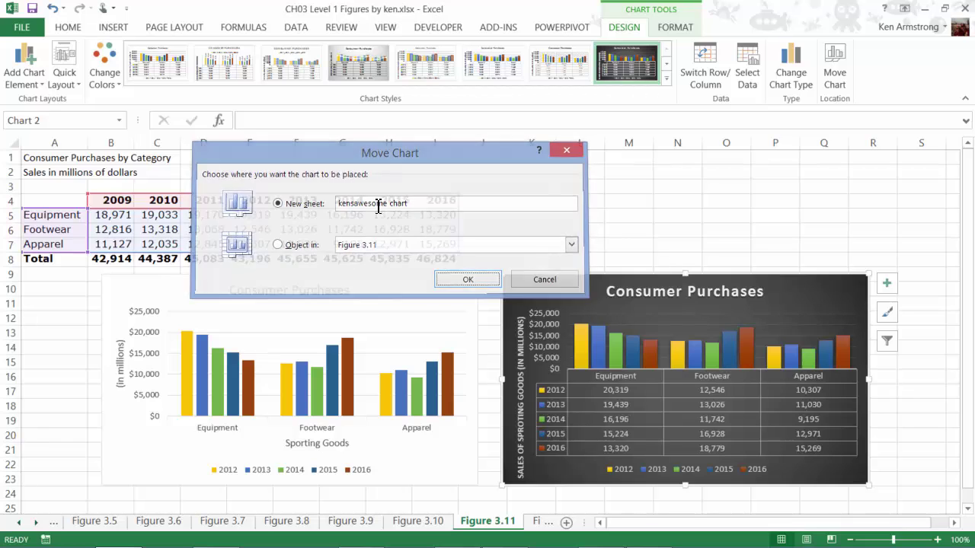
key("Return")
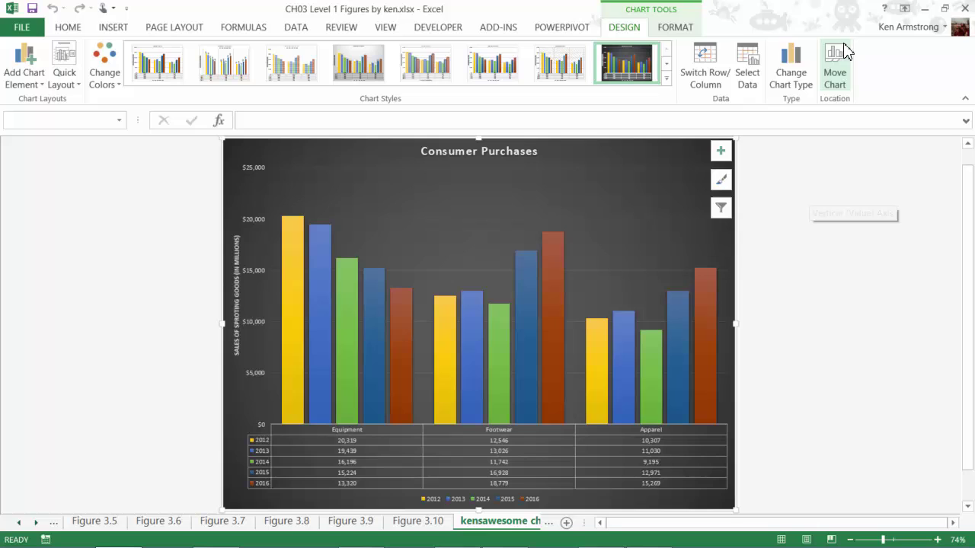
left_click(836, 65)
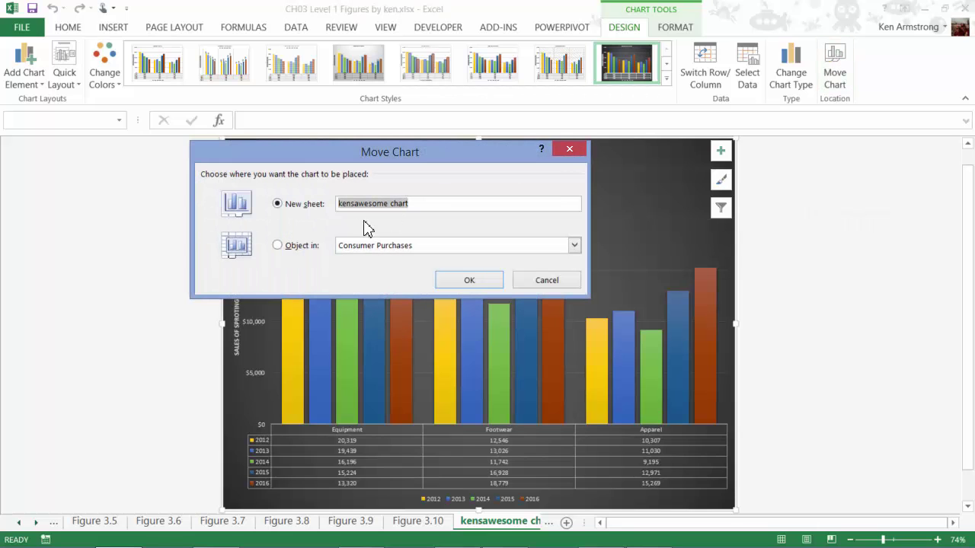
left_click(279, 247)
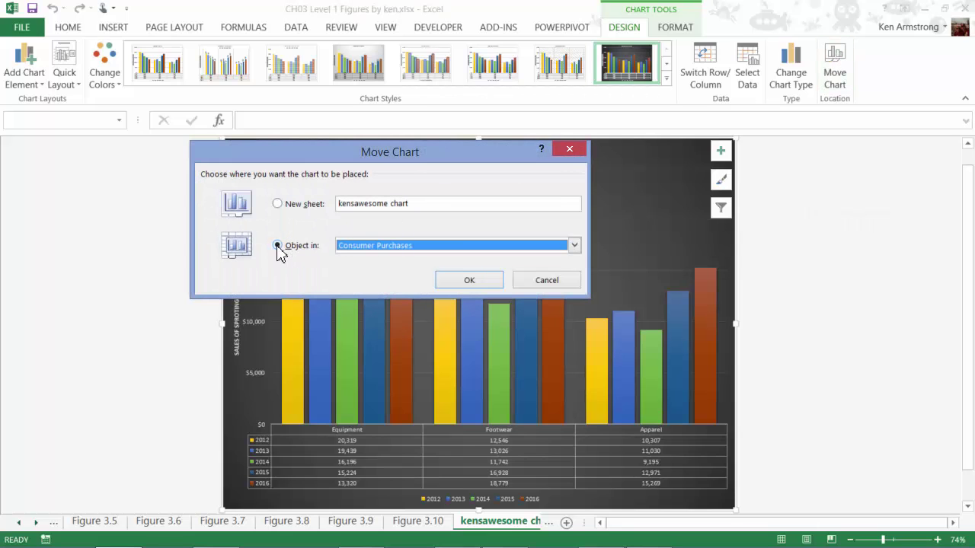
left_click(575, 245)
scroll(549, 275, "down", 3)
scroll(545, 279, "down", 2)
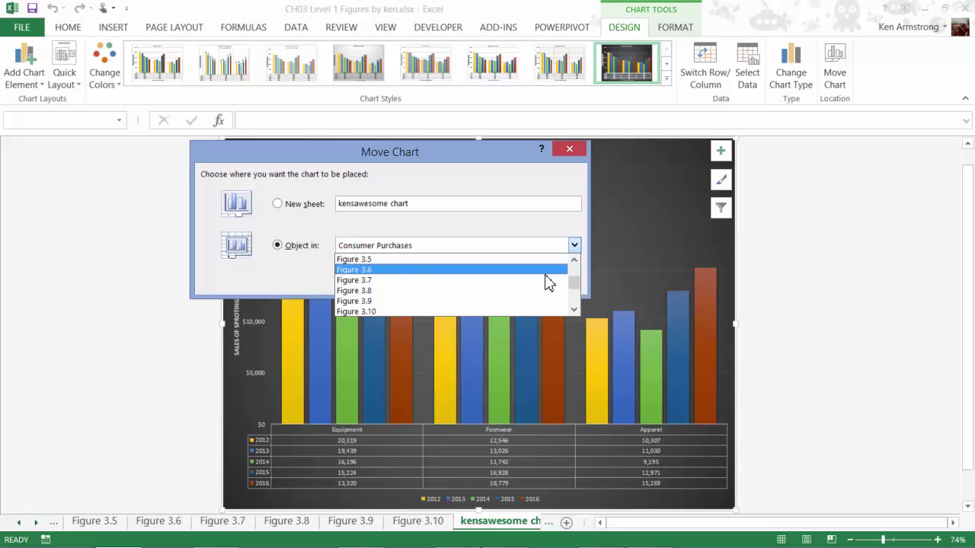
scroll(544, 280, "down", 1)
left_click(454, 311)
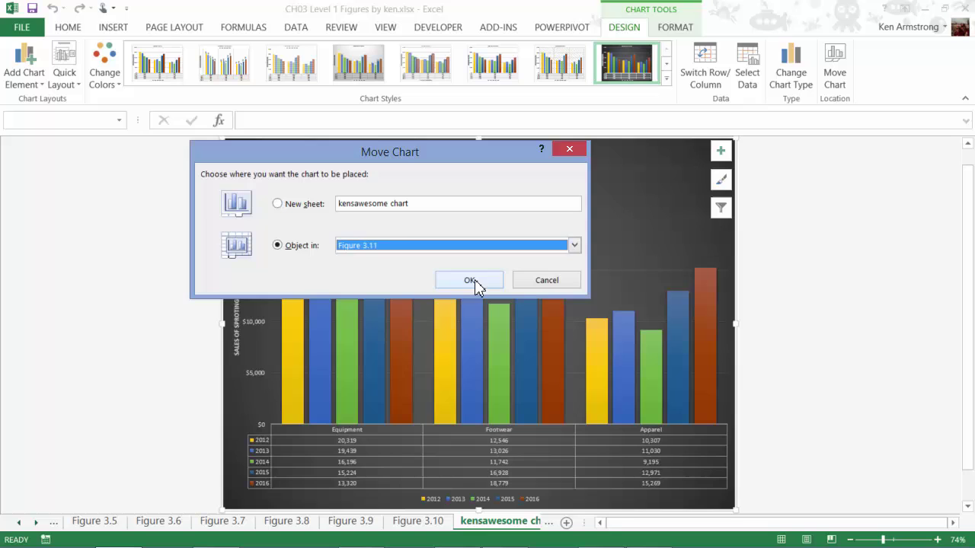
left_click(474, 279)
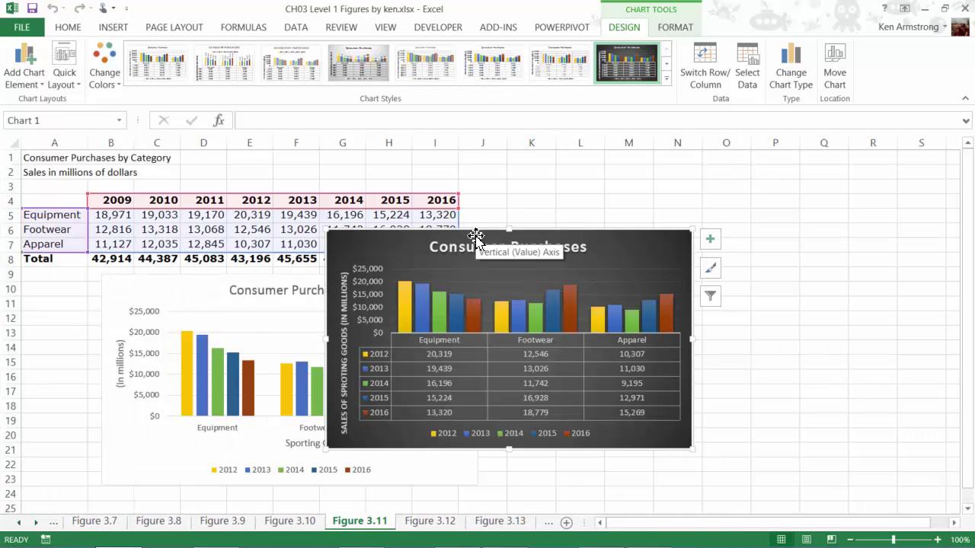
Move the dark chart beside the lighter chart, leaving the chart area's fill, outline and effects unchanged
left_click_drag(482, 239, 657, 284)
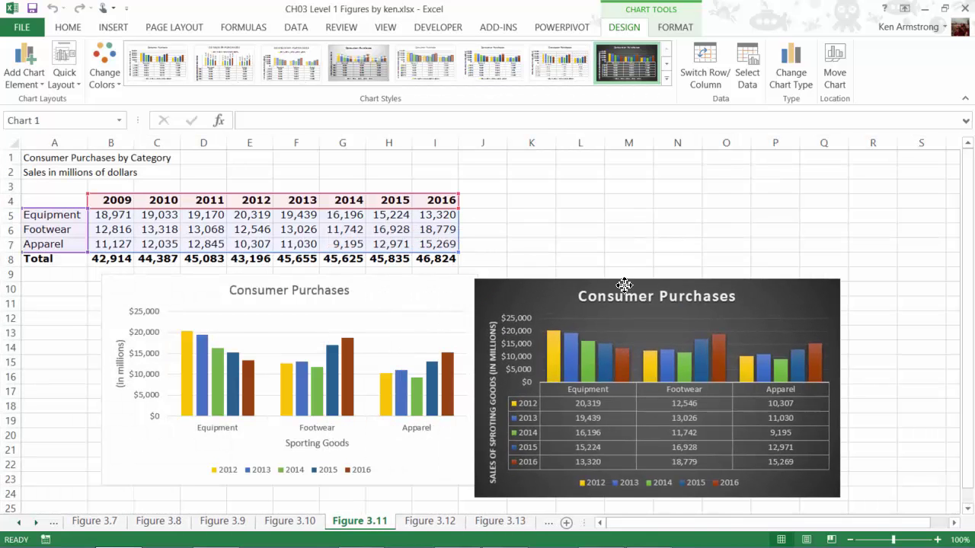
left_click(677, 29)
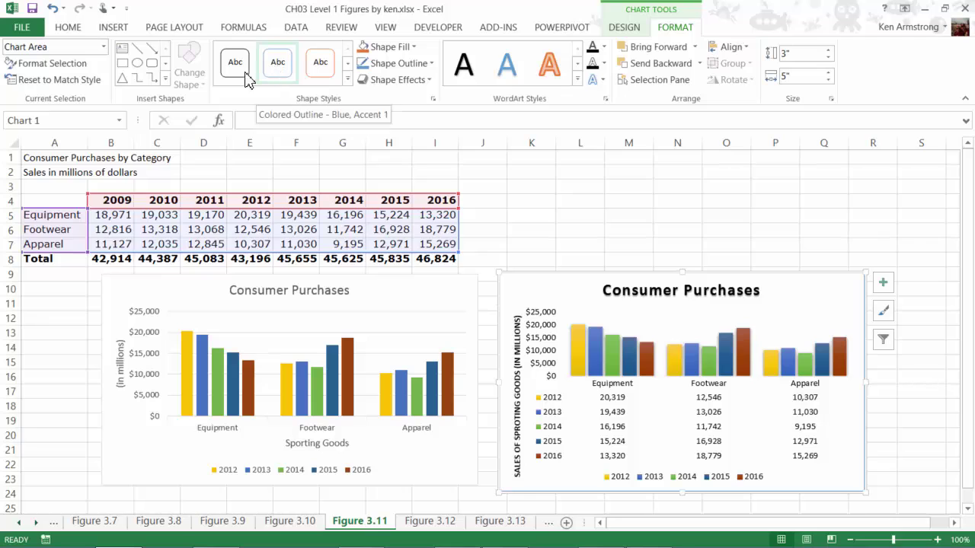
left_click(411, 48)
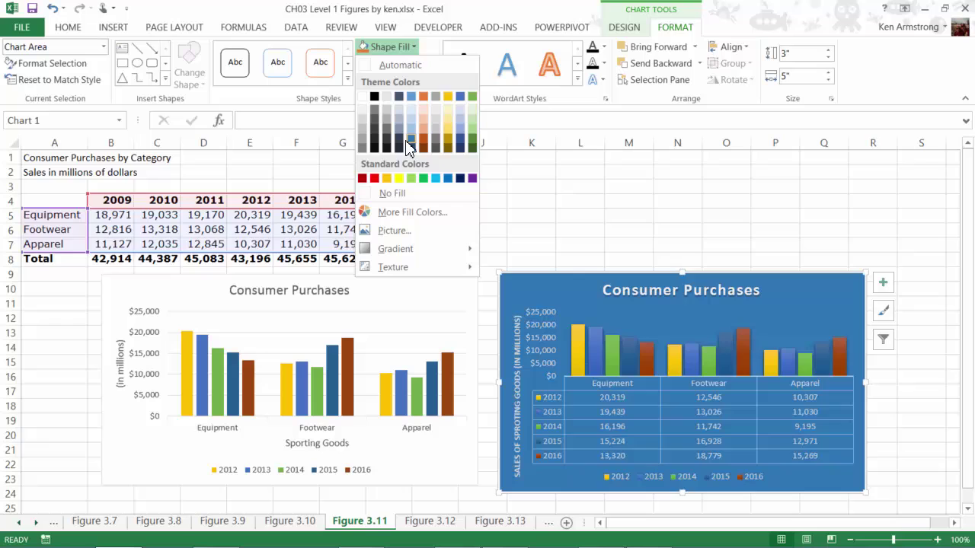
key("Escape")
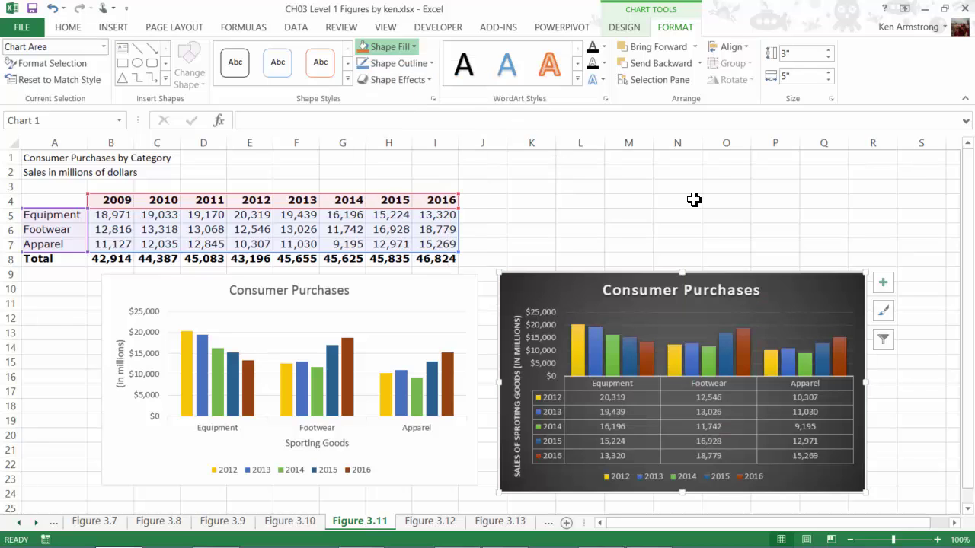
left_click(399, 63)
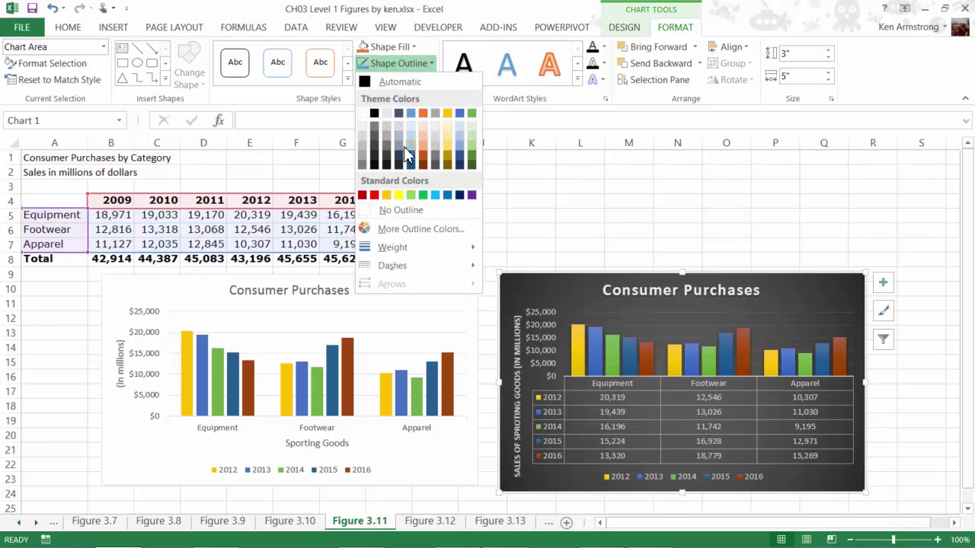
left_click(525, 200)
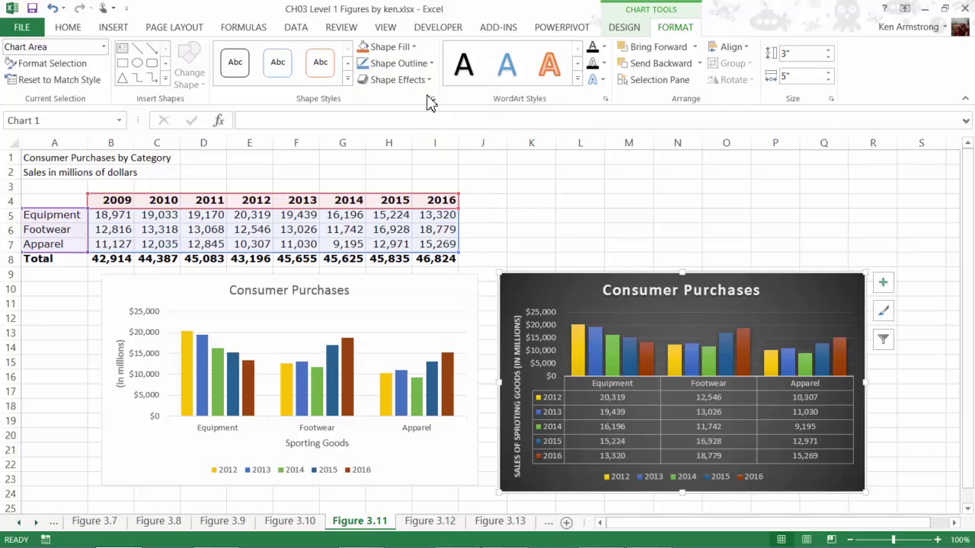
left_click(398, 79)
mouse_move(409, 203)
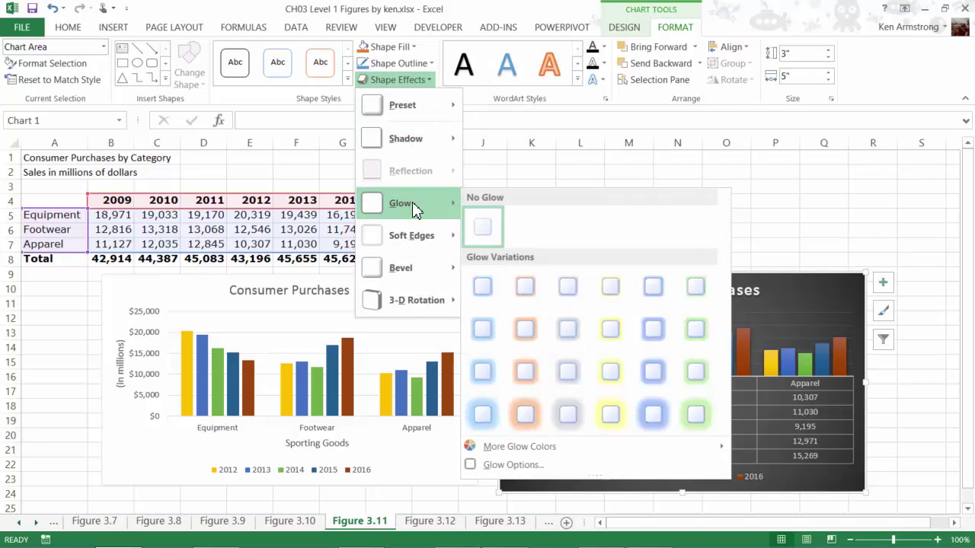
left_click(796, 192)
Make the chart text gold WordArt with light blue title text, a gold outline and an orange glow
left_click(577, 63)
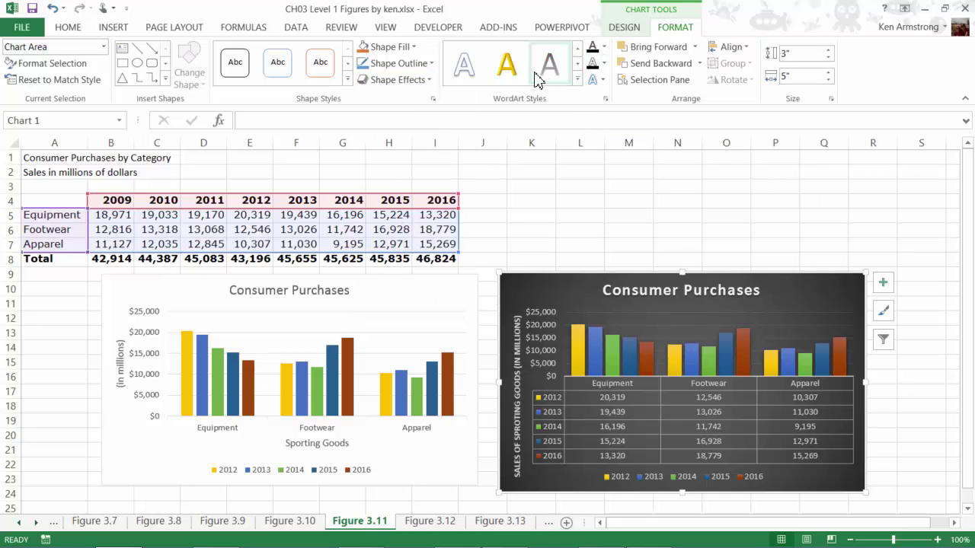
left_click(506, 64)
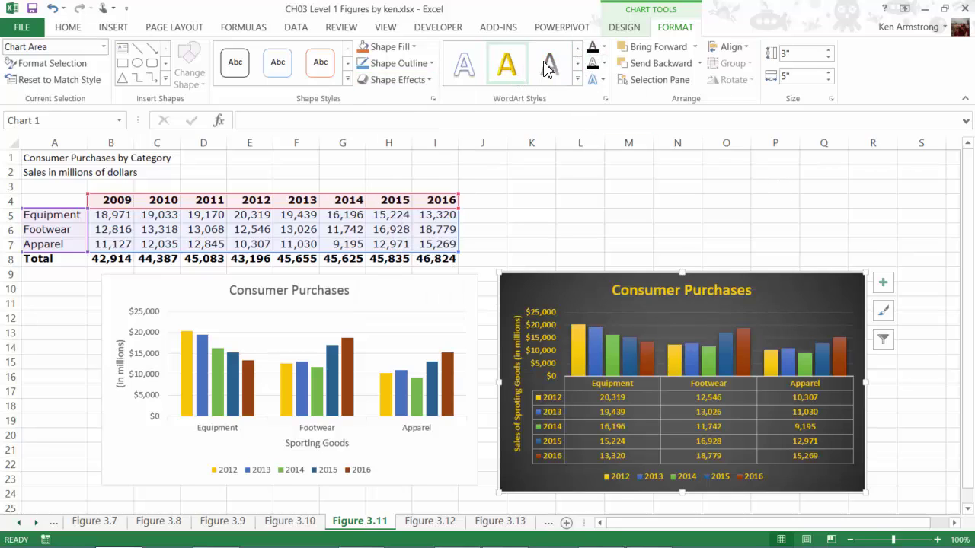
left_click(604, 47)
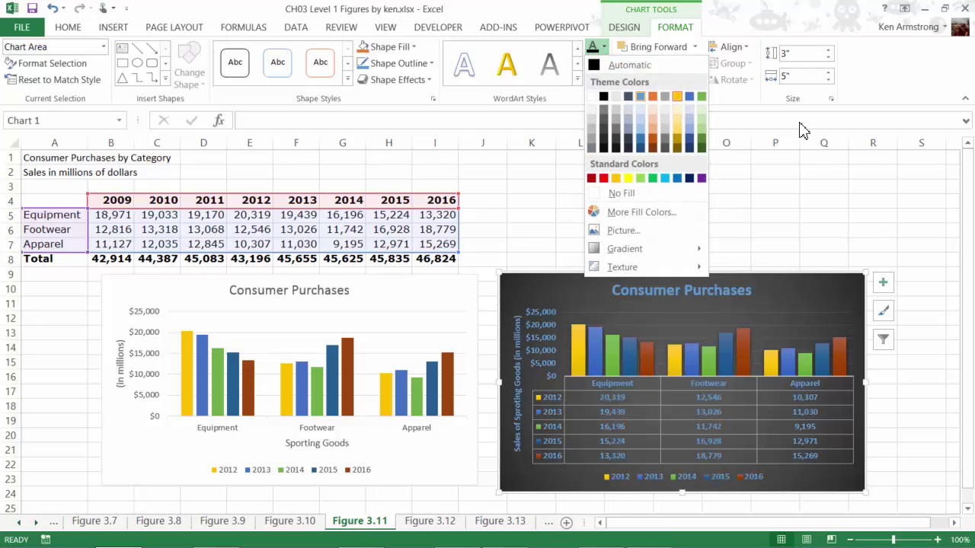
left_click(640, 108)
left_click(604, 63)
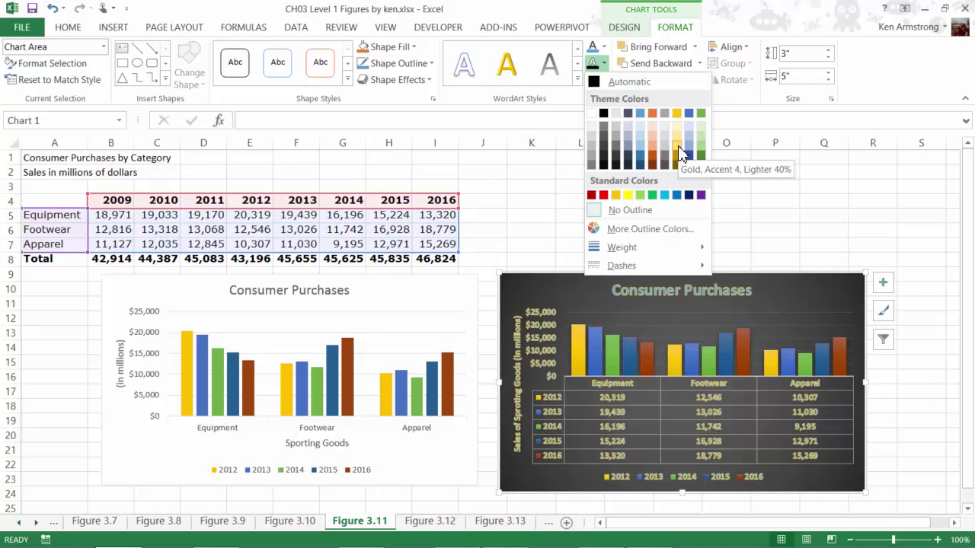
left_click(677, 145)
left_click(598, 79)
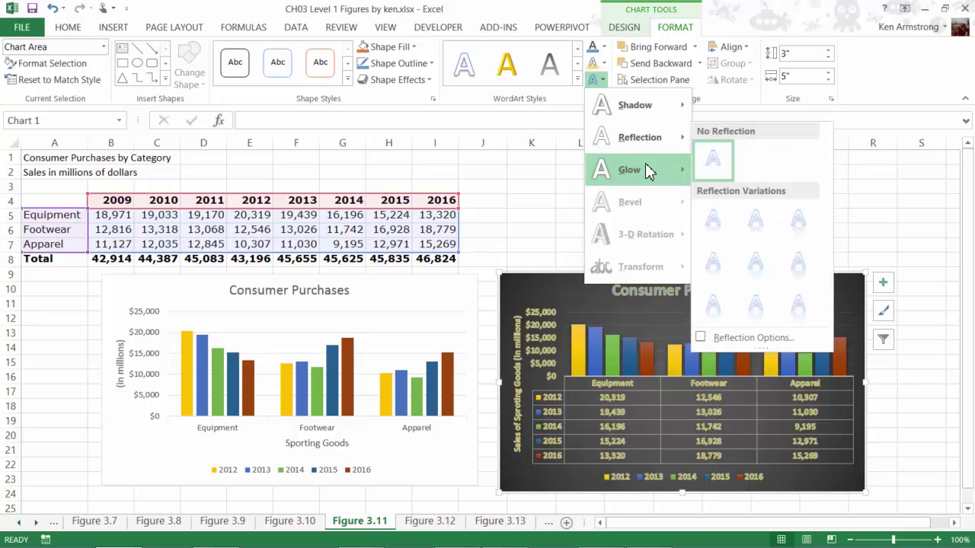
mouse_move(629, 169)
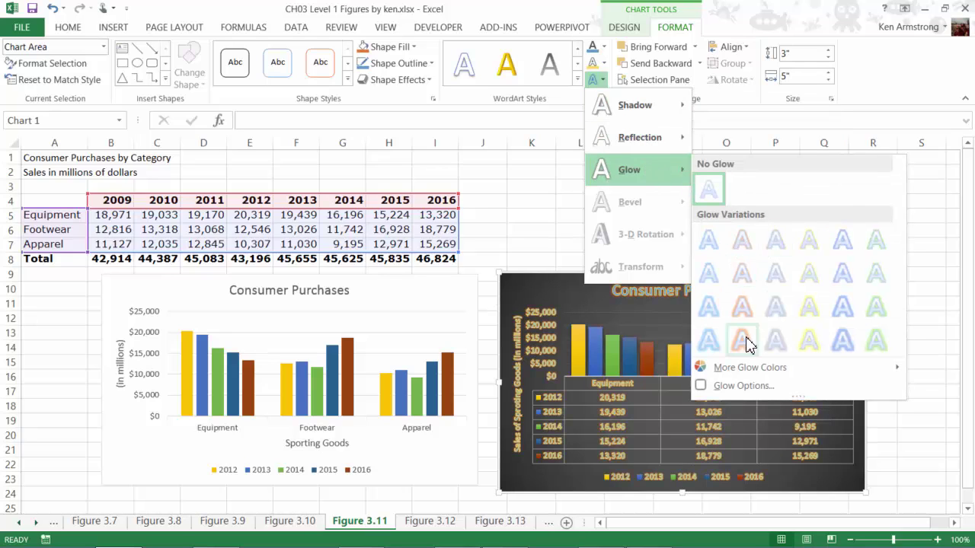
left_click(742, 340)
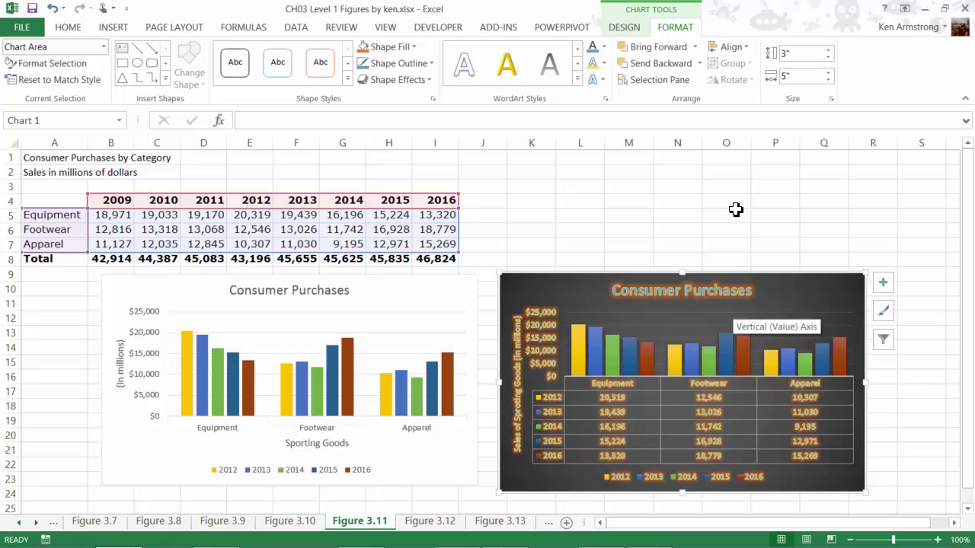